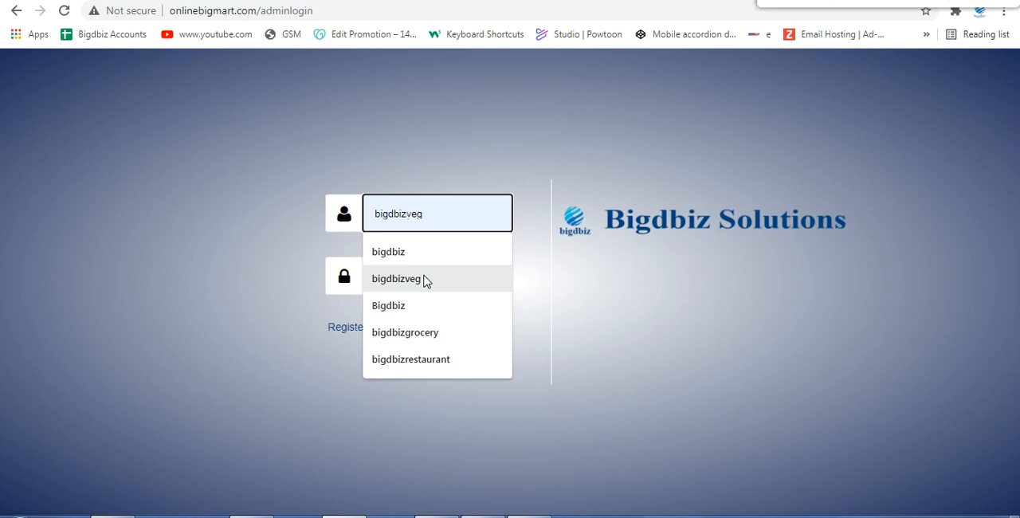
# Step: Sign in to the admin site with the username bigdbizveg and the account password
pyautogui.click(424, 280)
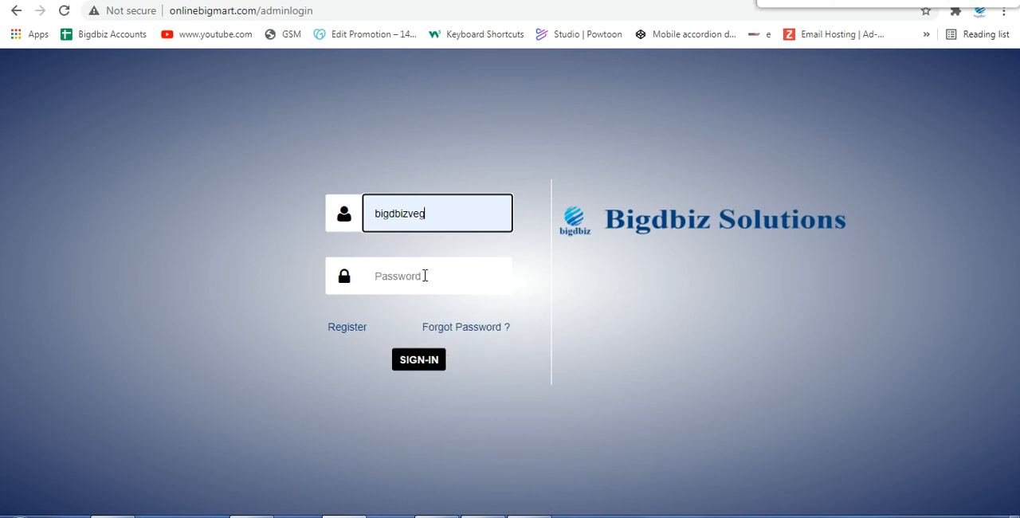
pyautogui.click(415, 281)
pyautogui.write('*******')
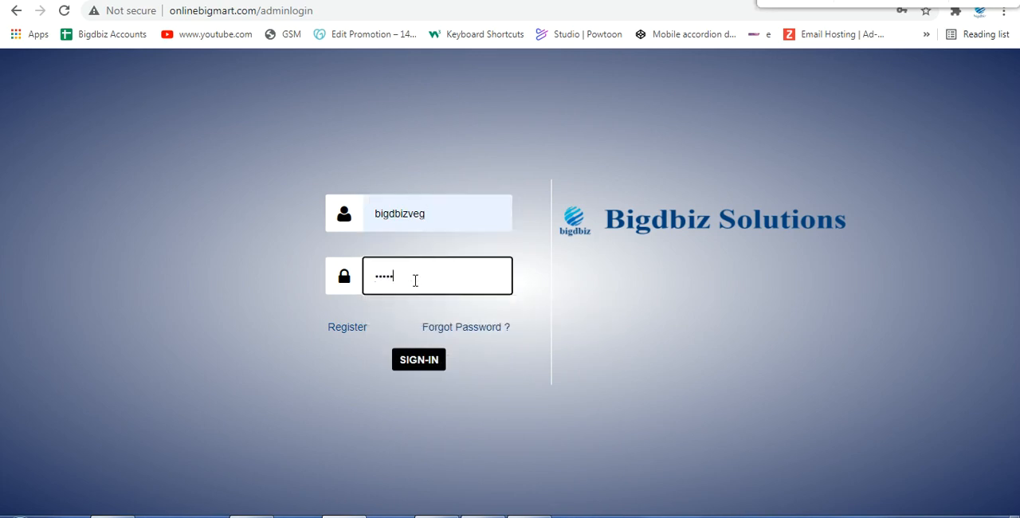
pyautogui.write('***')
pyautogui.press('Return')
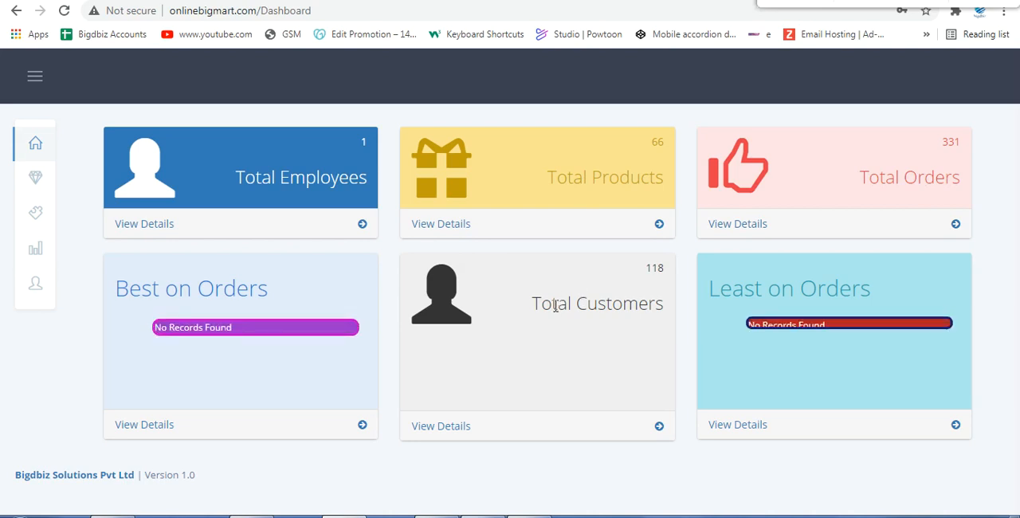
# Step: Open the Bigdbiz Vegetables record from the company master list for editing
pyautogui.moveTo(36, 177)
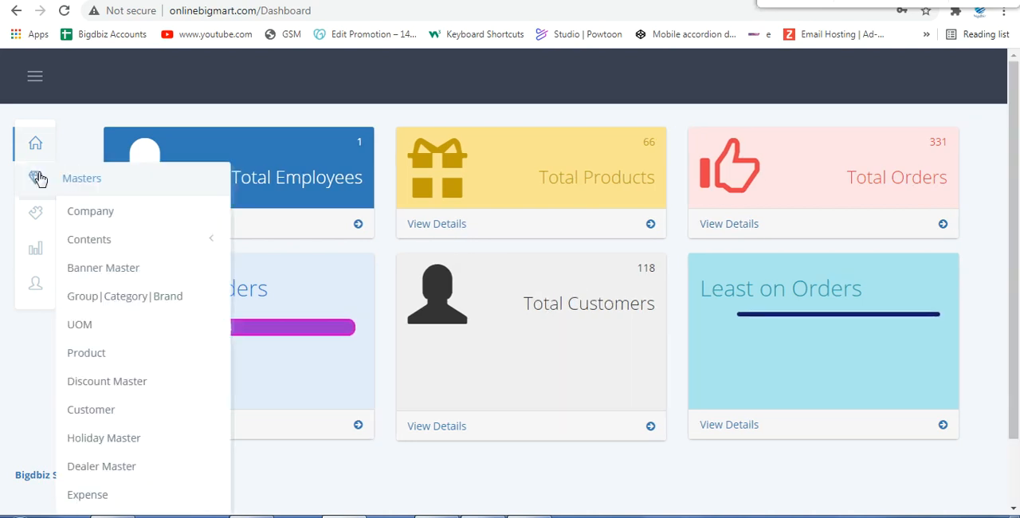
pyautogui.click(125, 217)
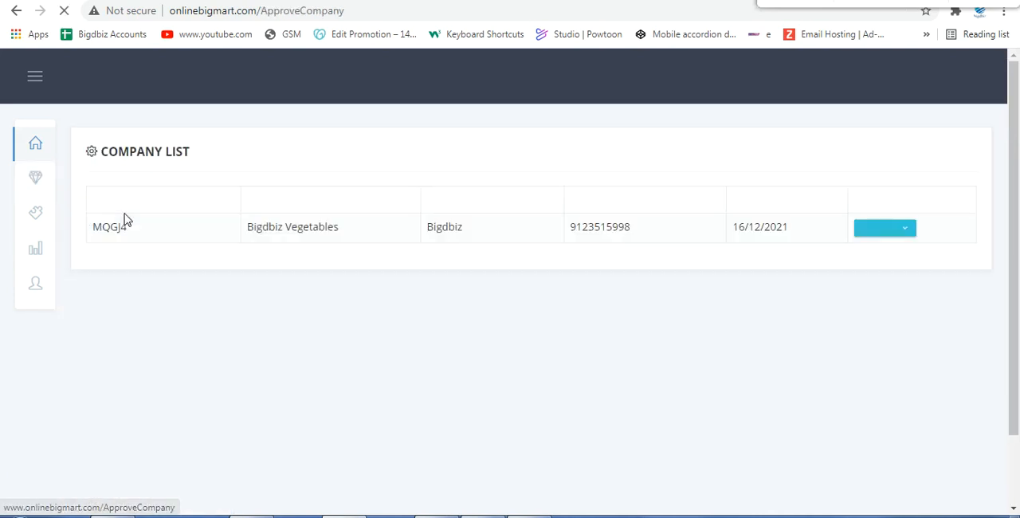
pyautogui.click(904, 269)
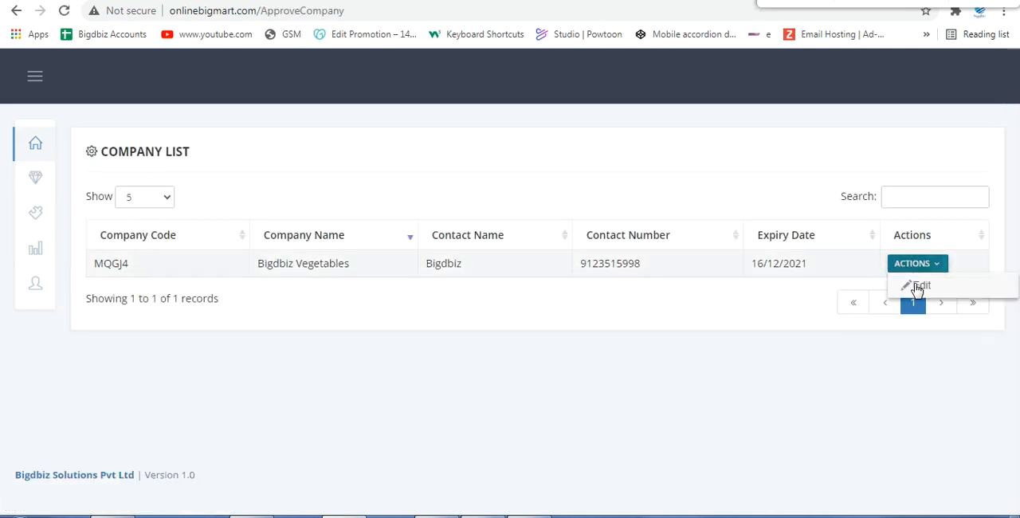
pyautogui.click(915, 286)
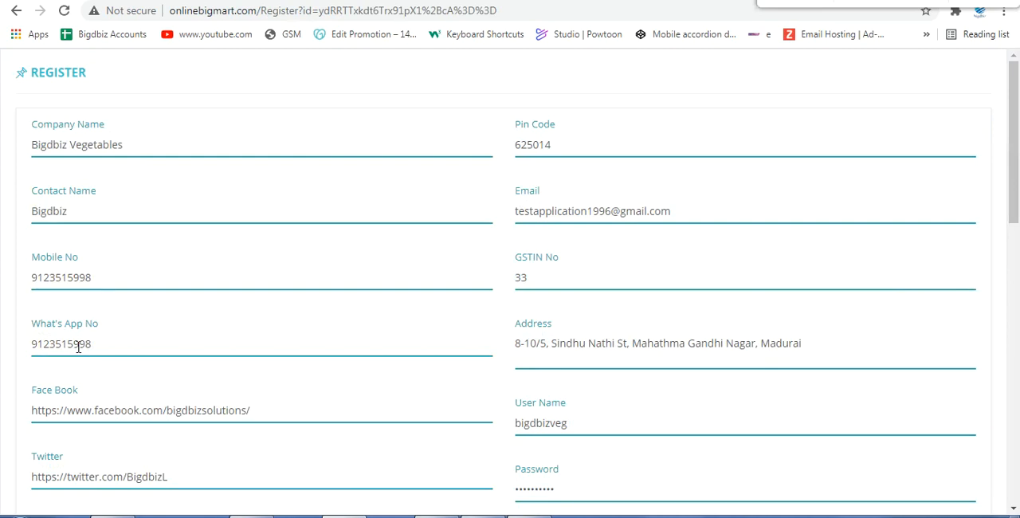
# Step: Examine the company's contact details, social media links, cash on delivery option, location settings and delivery pincodes in the registration form
pyautogui.scroll(-1, 75, 371)
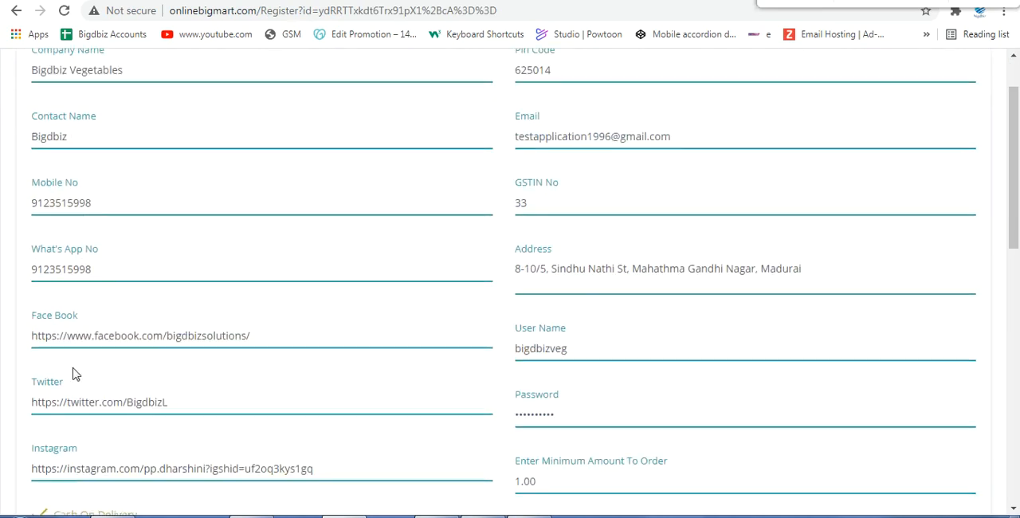
pyautogui.scroll(-2, 80, 393)
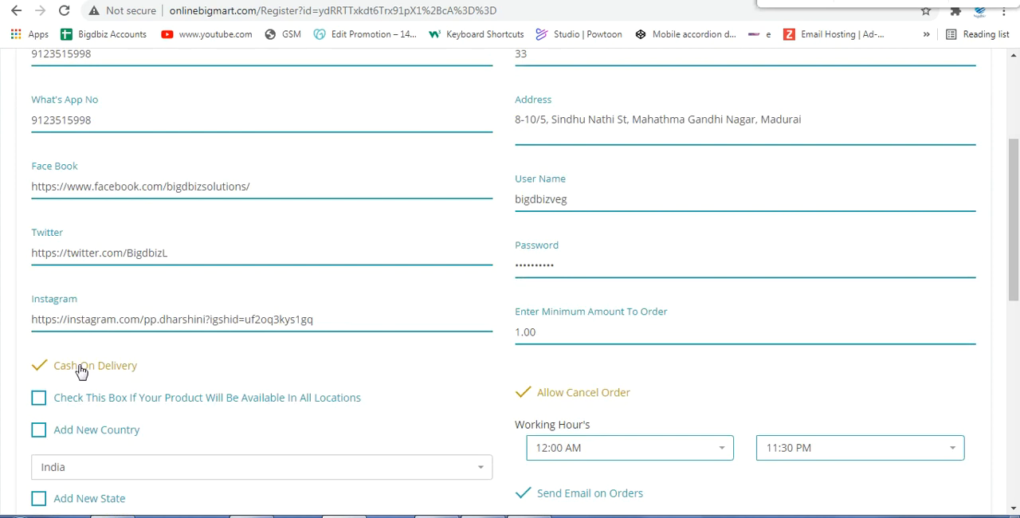
pyautogui.scroll(-3, 80, 371)
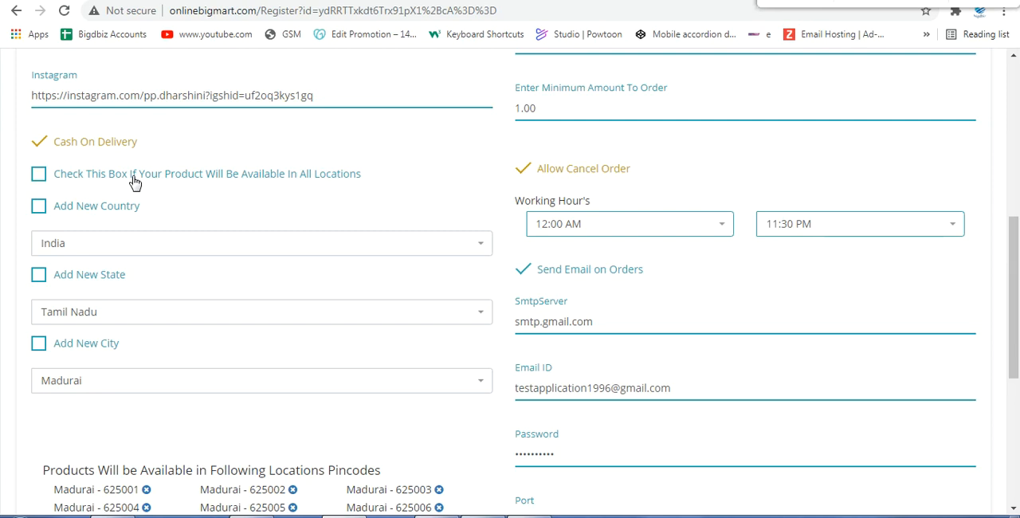
pyautogui.scroll(-2, 201, 331)
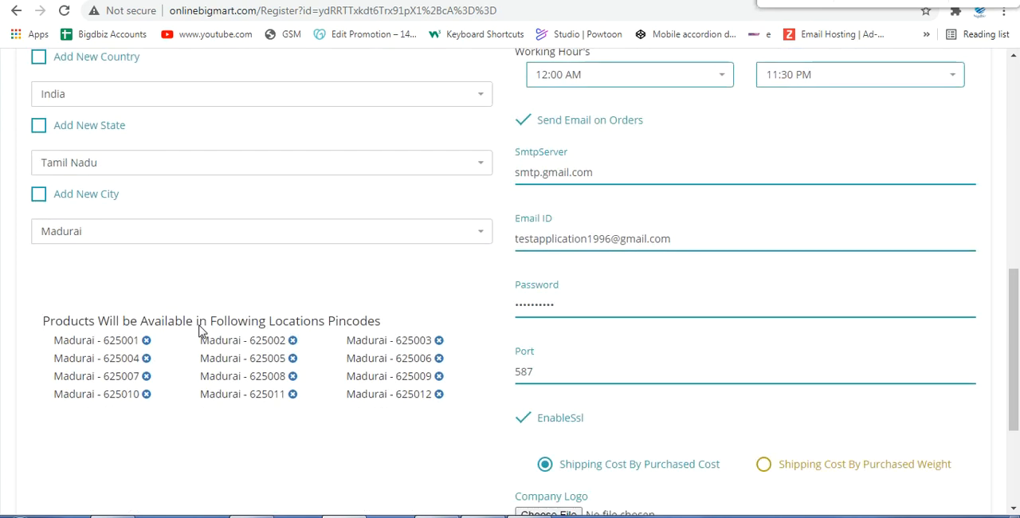
# Step: Examine the company's minimum order amount, order cancellation, working hours, order email, shipping cost and logo settings, toggling Allow Cancel Order off and on
pyautogui.scroll(9, 291, 344)
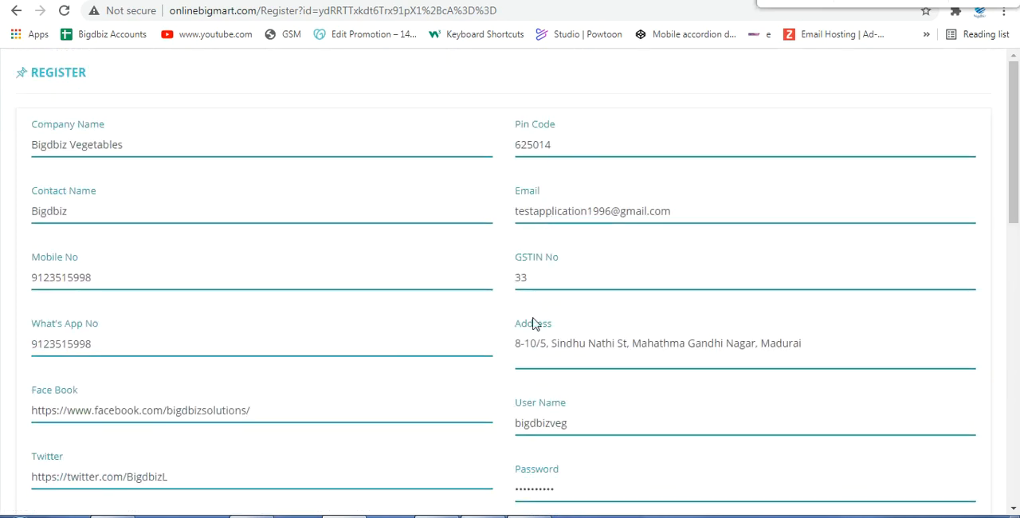
pyautogui.scroll(-2, 571, 343)
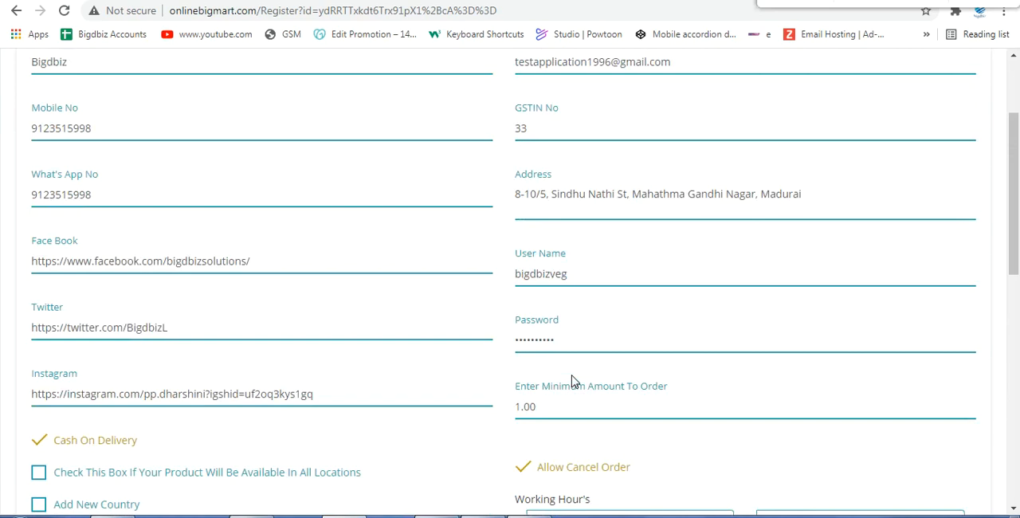
pyautogui.scroll(-1, 571, 381)
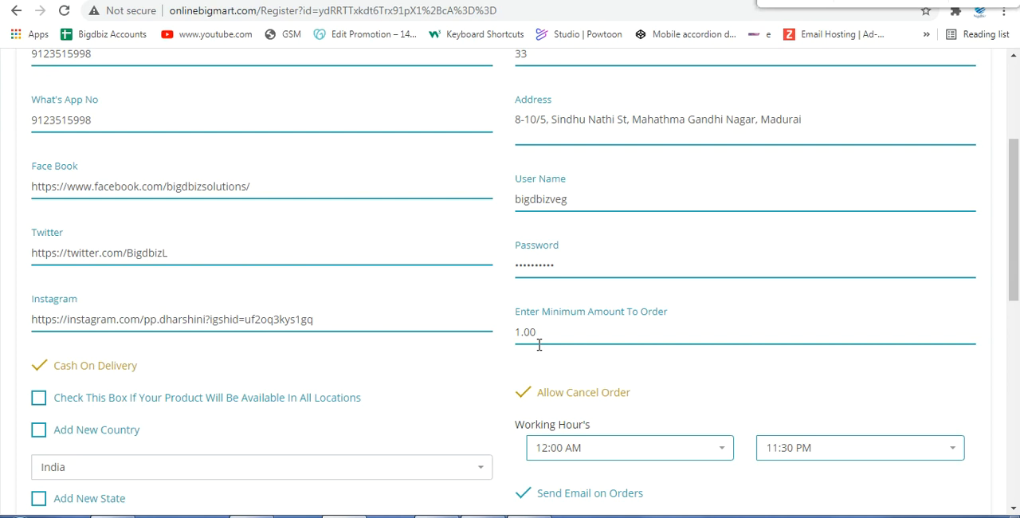
pyautogui.click(530, 394)
pyautogui.click(529, 393)
pyautogui.scroll(-2, 530, 396)
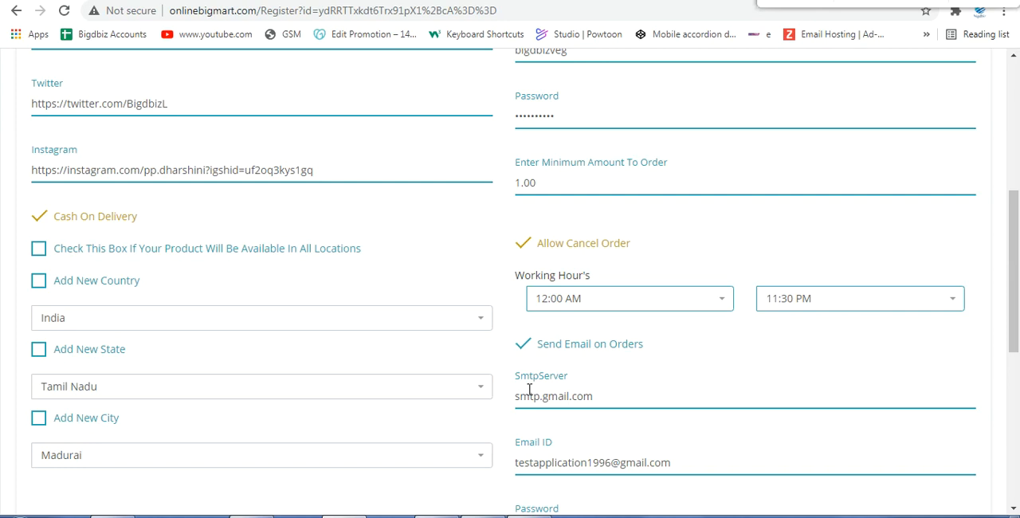
pyautogui.scroll(-4, 529, 389)
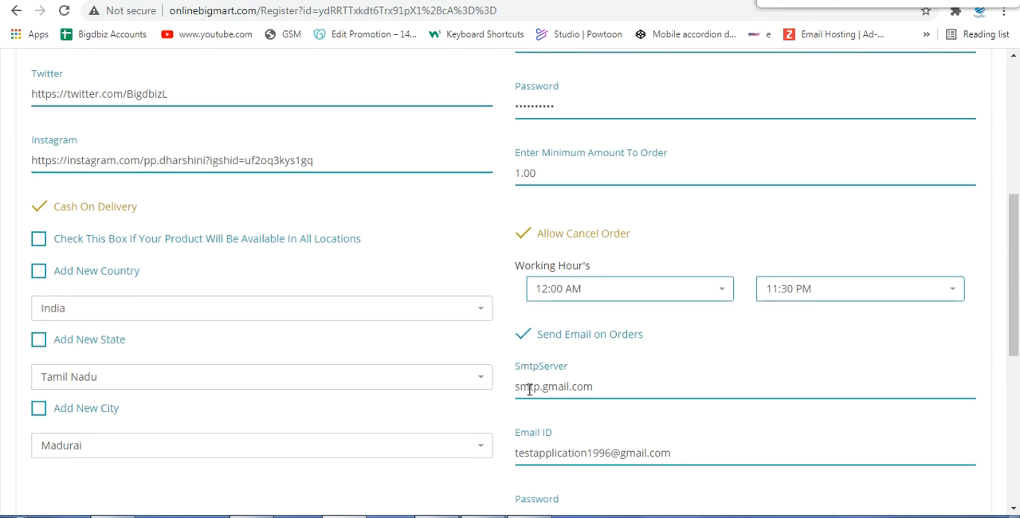
pyautogui.scroll(-2, 529, 389)
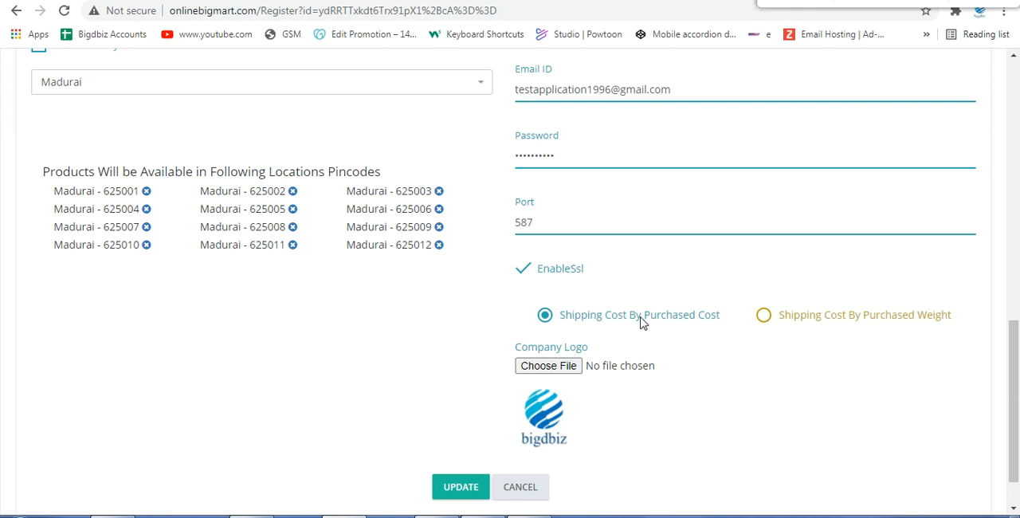
pyautogui.scroll(13, 393, 203)
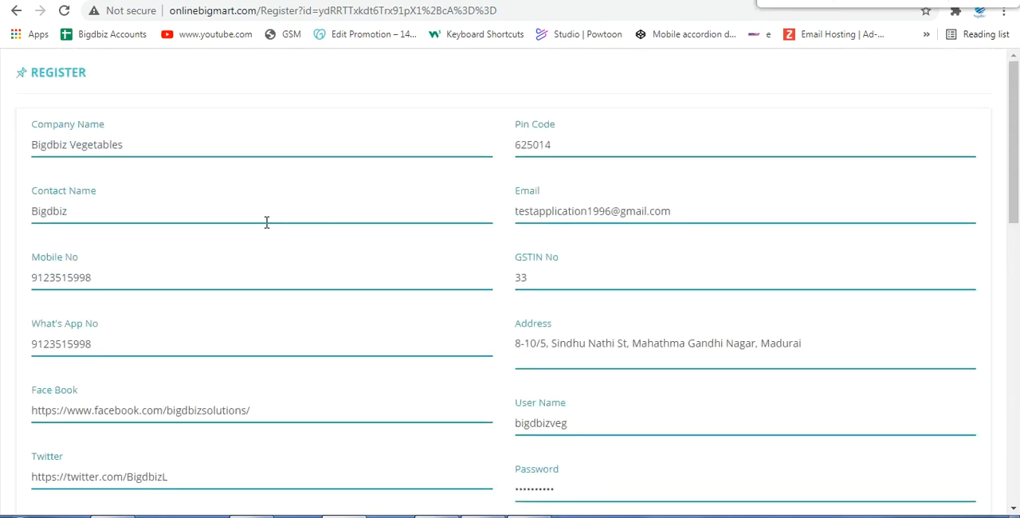
# Step: Leave the company form without updating it and view the Refund & Return Policy content page
pyautogui.click(16, 11)
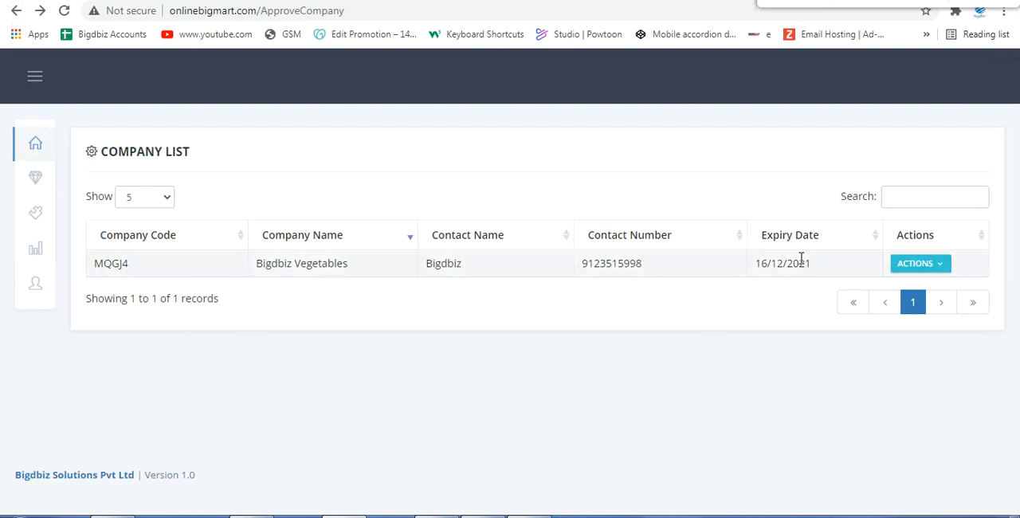
pyautogui.moveTo(35, 177)
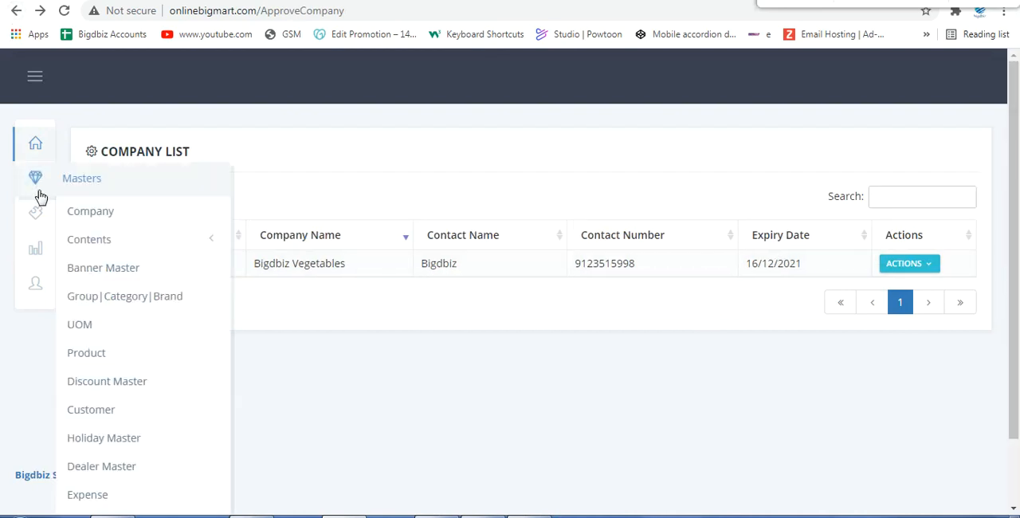
pyautogui.click(100, 240)
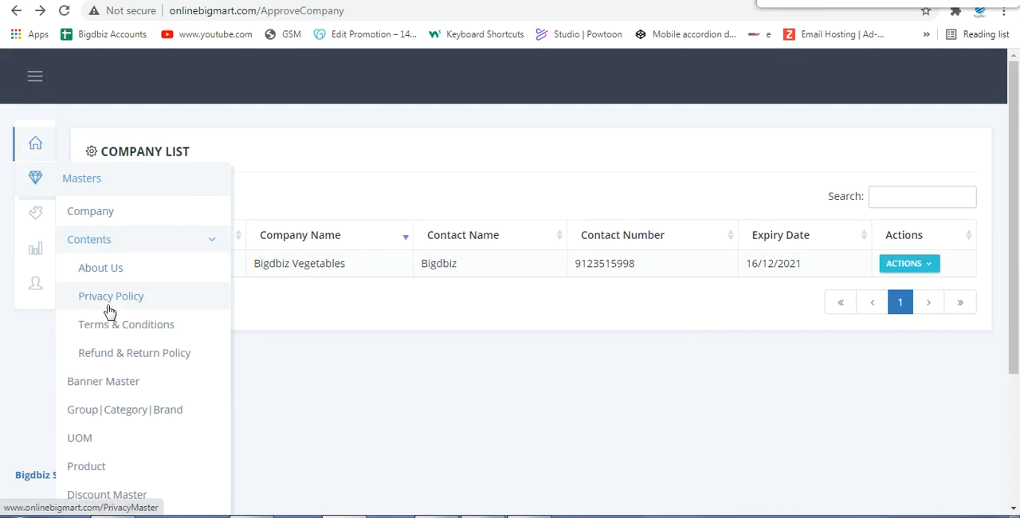
pyautogui.click(116, 353)
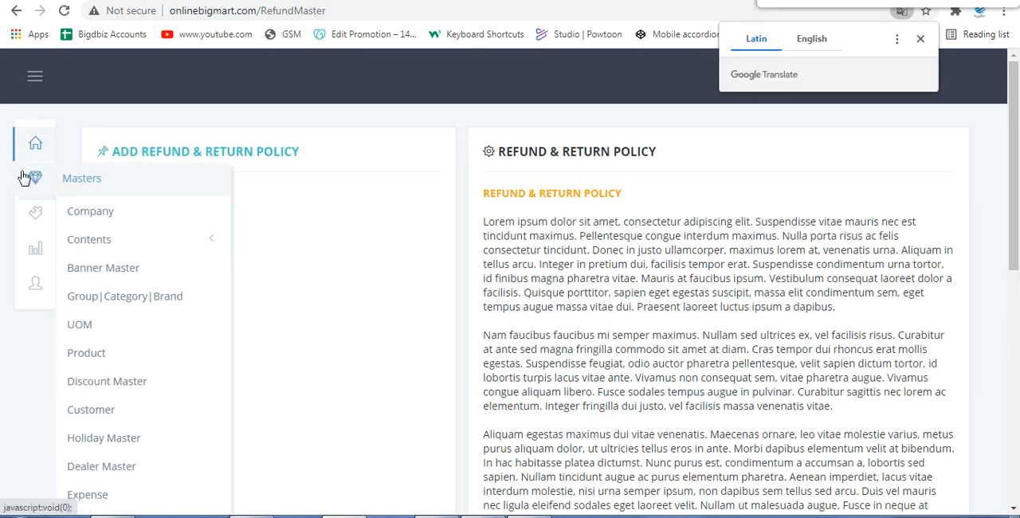
# Step: Open a new banner form from the Banner Master list
pyautogui.moveTo(47, 201)
pyautogui.click(111, 272)
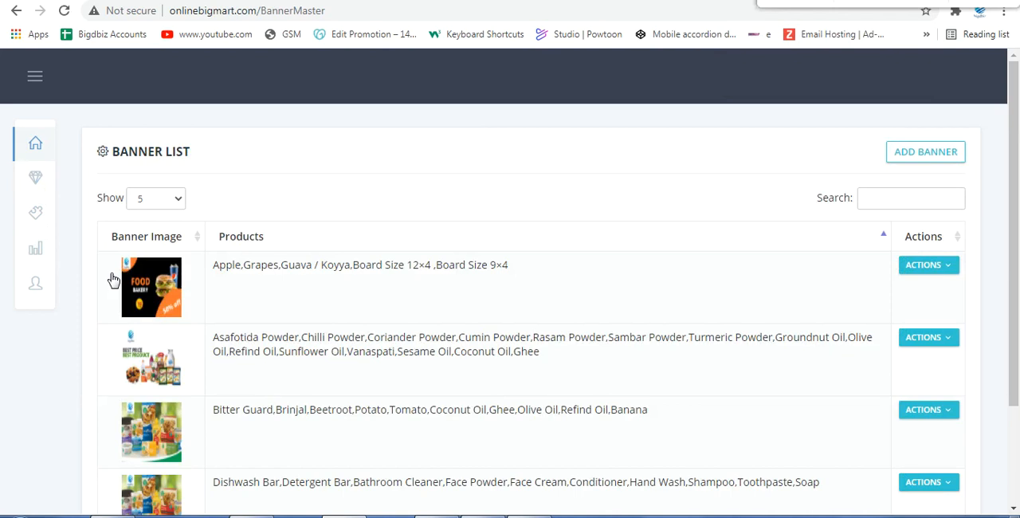
pyautogui.click(925, 156)
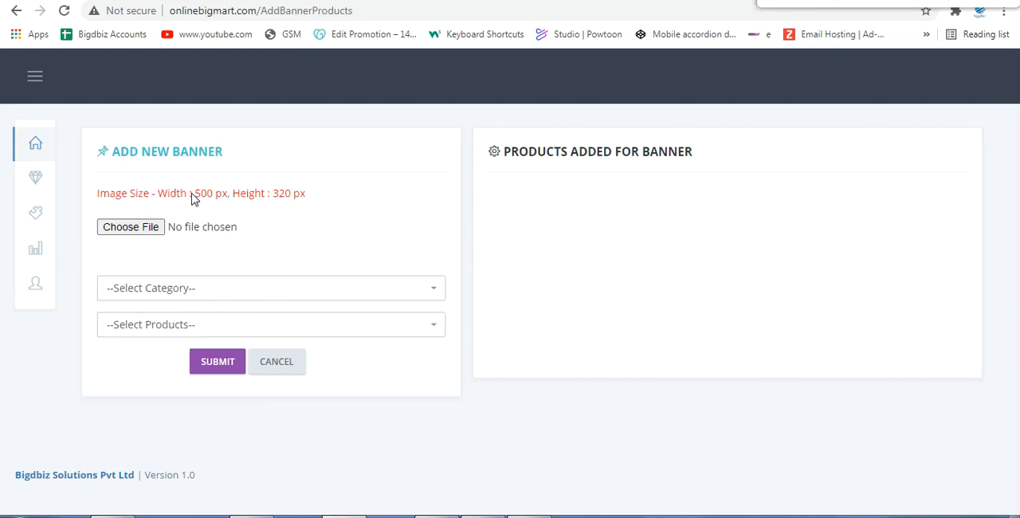
# Step: Choose the Fresh Fruits category for the new banner and add the products Amla, Banana and Orange
pyautogui.click(199, 288)
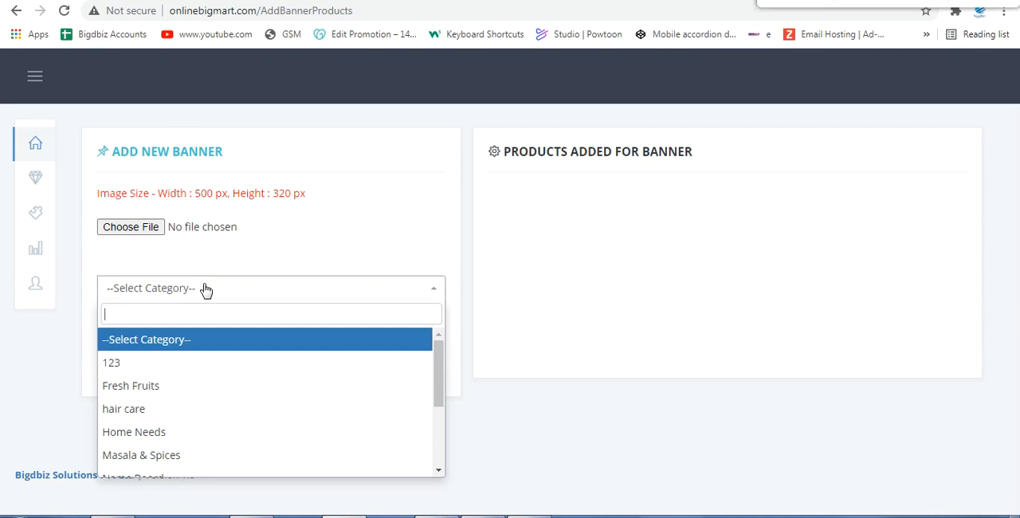
pyautogui.click(133, 388)
pyautogui.click(172, 335)
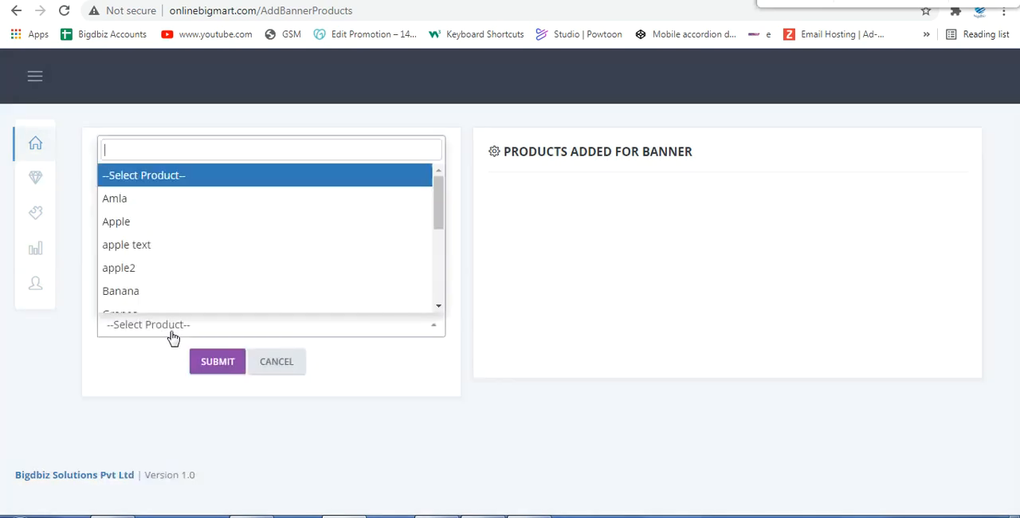
pyautogui.click(125, 199)
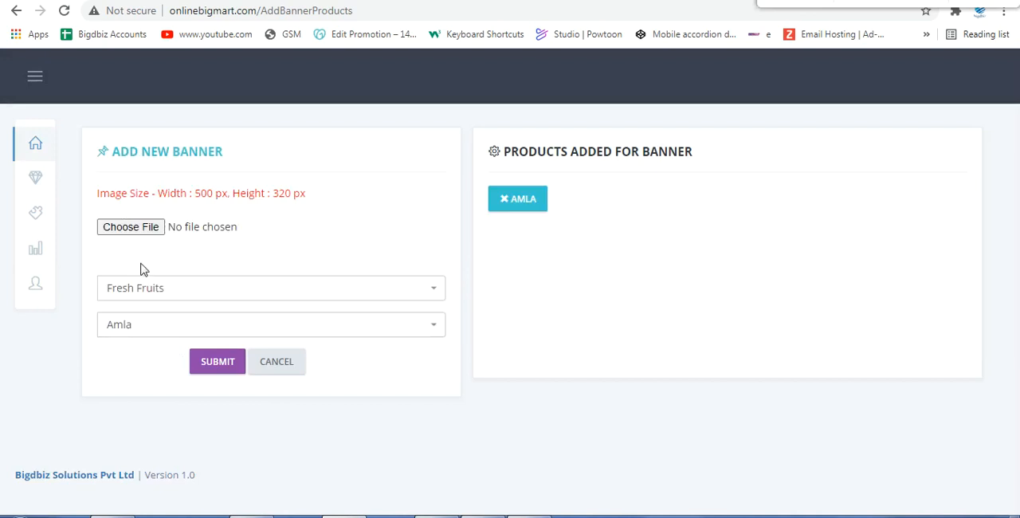
pyautogui.click(169, 325)
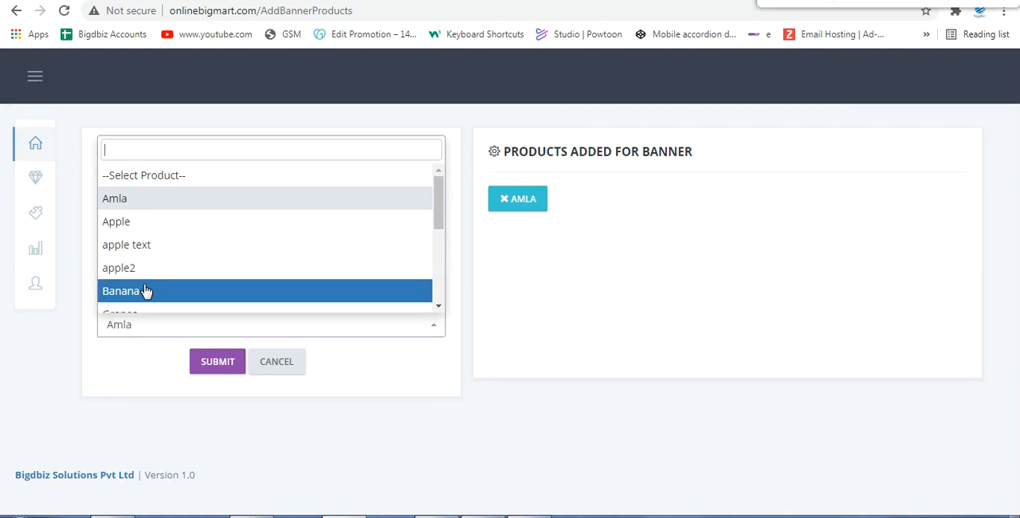
pyautogui.click(146, 291)
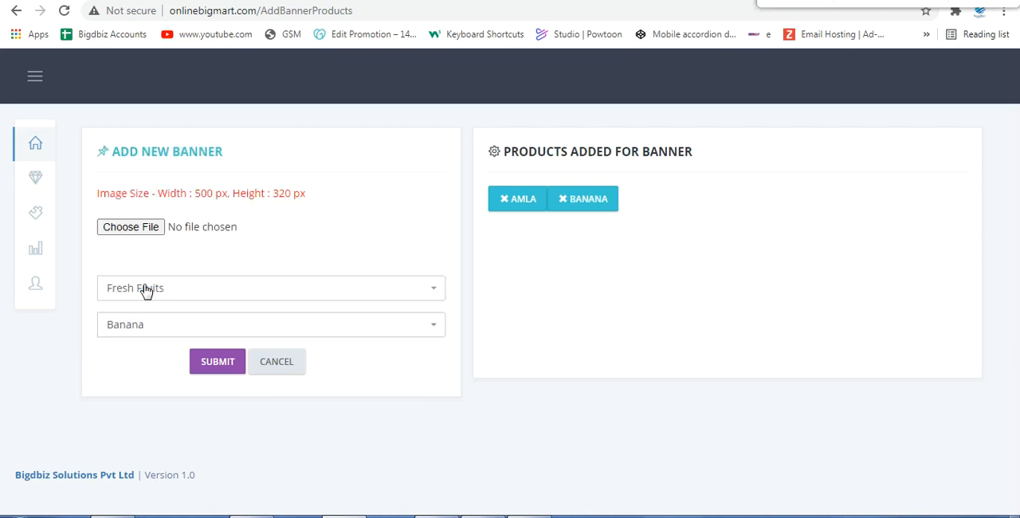
pyautogui.click(132, 341)
pyautogui.scroll(-3, 164, 230)
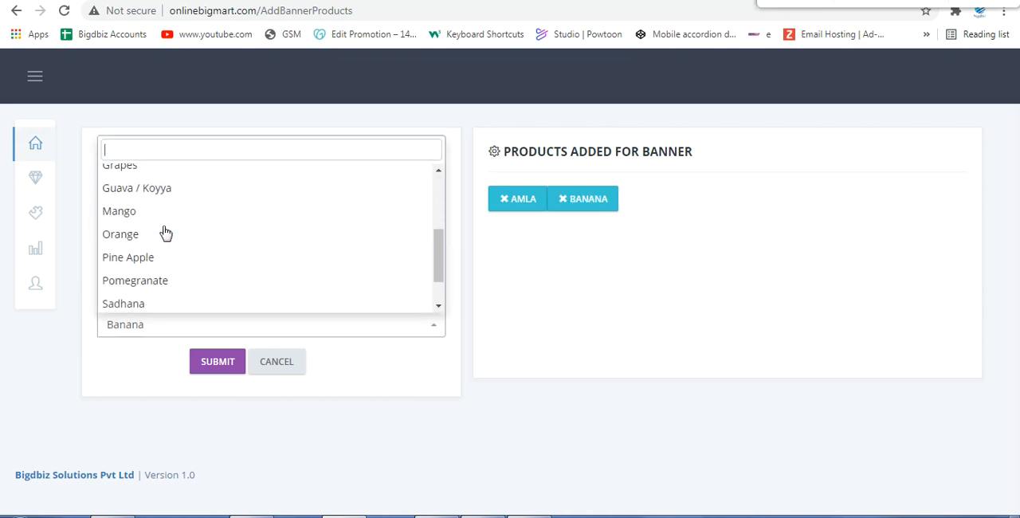
pyautogui.click(164, 231)
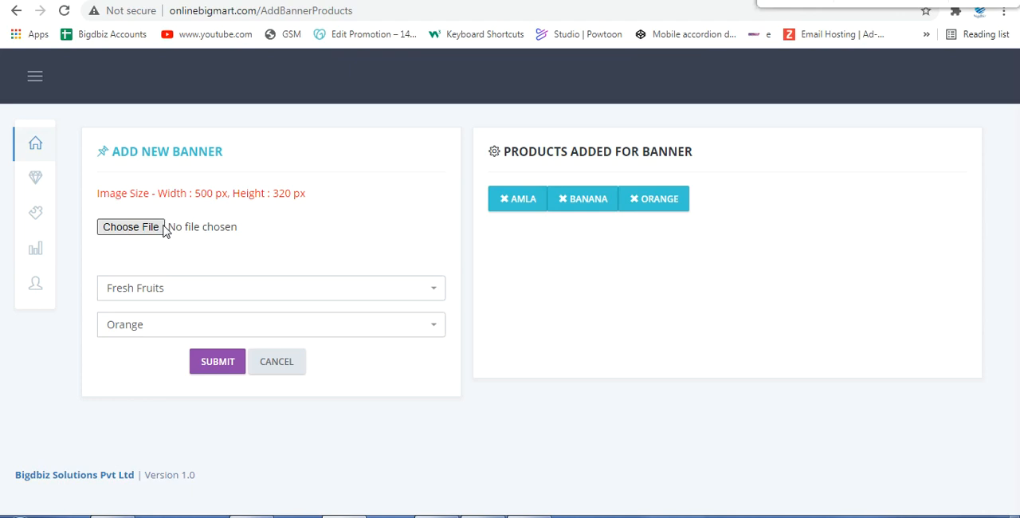
# Step: Open the Group, Category and Brand master and examine the new group form and the group list
pyautogui.moveTo(37, 185)
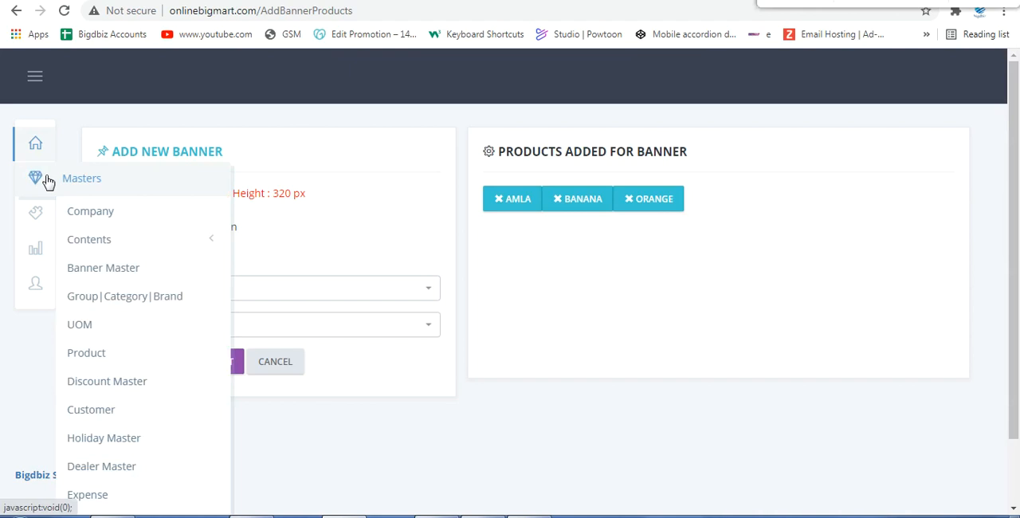
pyautogui.click(88, 303)
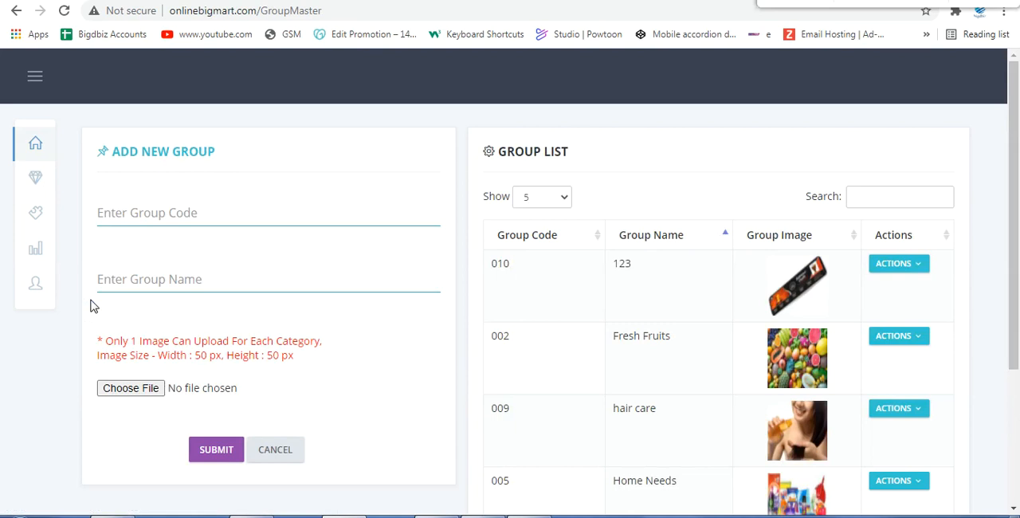
pyautogui.scroll(-1, 489, 287)
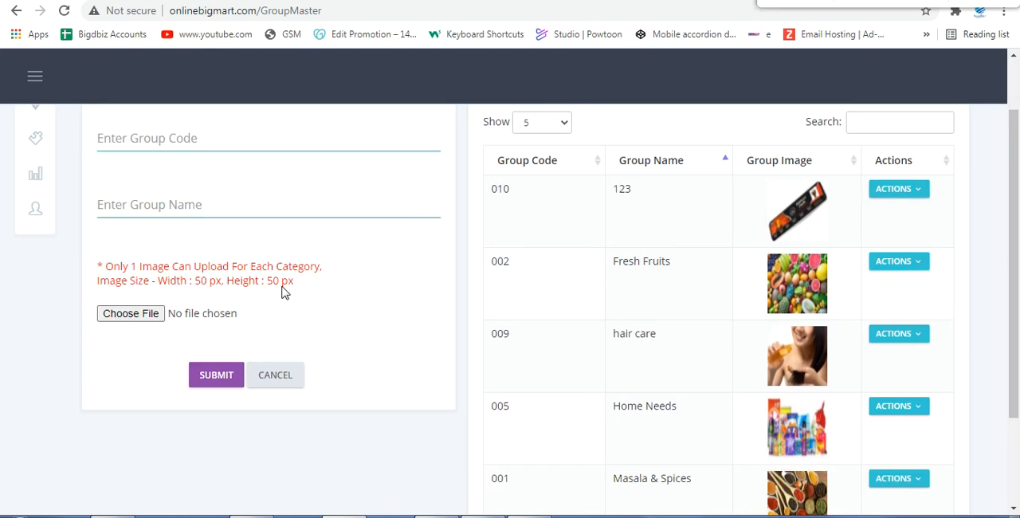
pyautogui.scroll(2, 283, 293)
# Step: Open the UOM master and look through the units offered in the new UOM form
pyautogui.moveTo(41, 194)
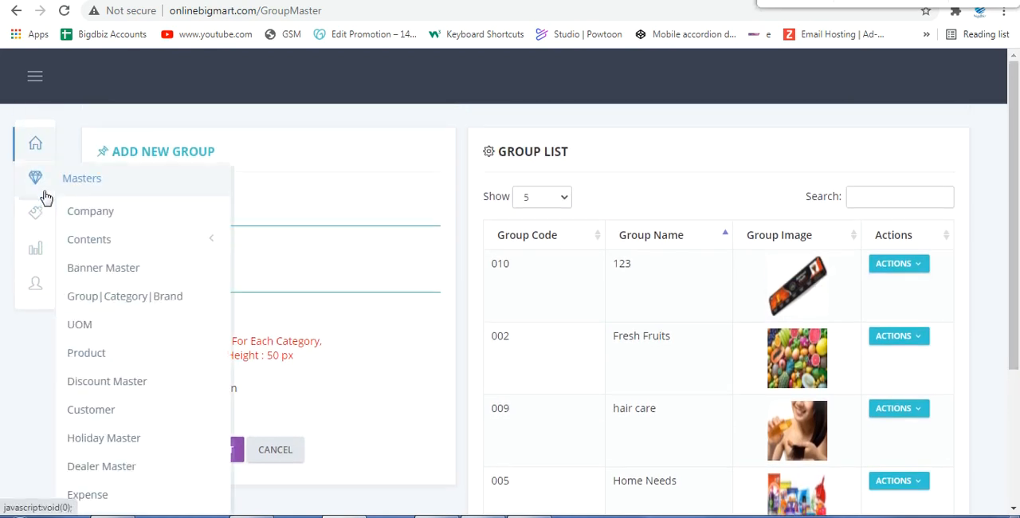
pyautogui.click(100, 326)
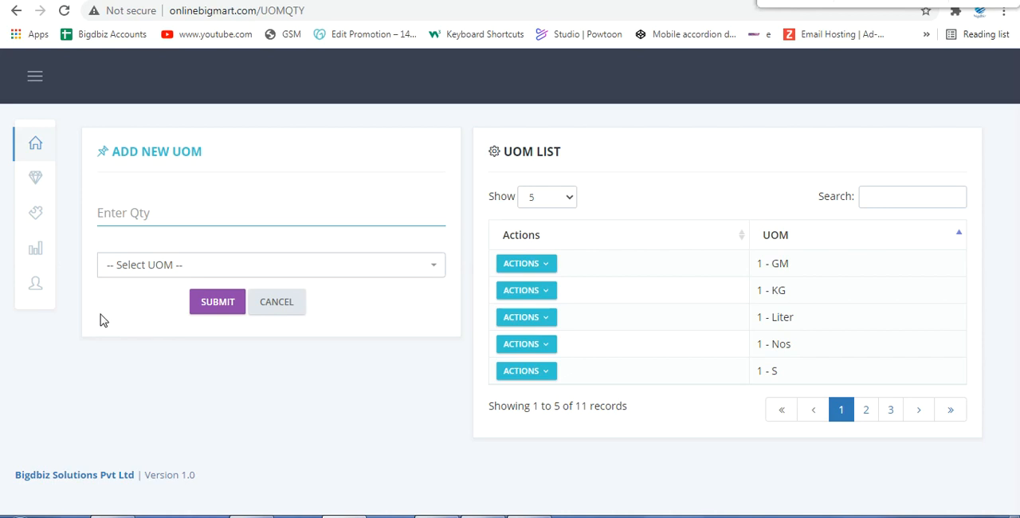
pyautogui.click(130, 266)
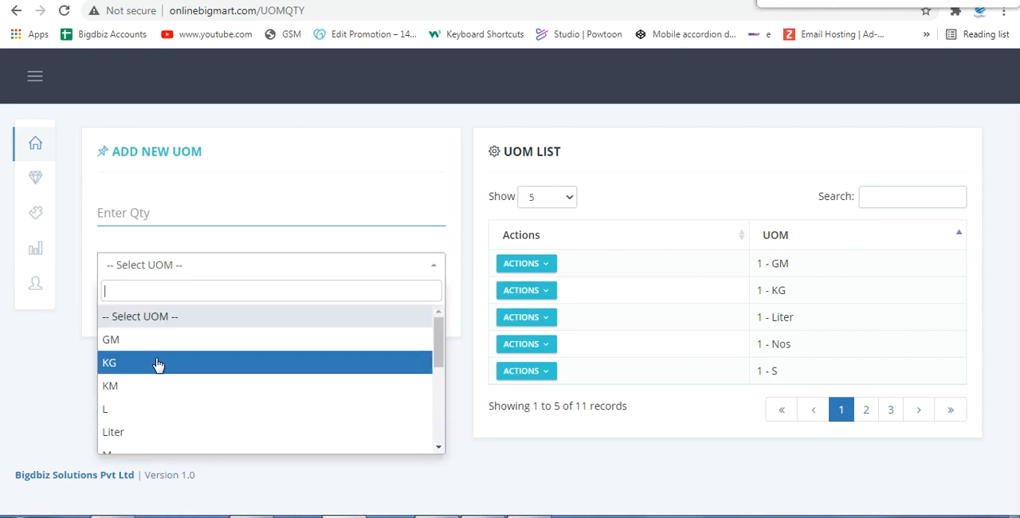
pyautogui.scroll(-3, 159, 364)
pyautogui.click(35, 383)
# Step: Open the Product master and search the product list for "aml", and clear the search
pyautogui.moveTo(50, 168)
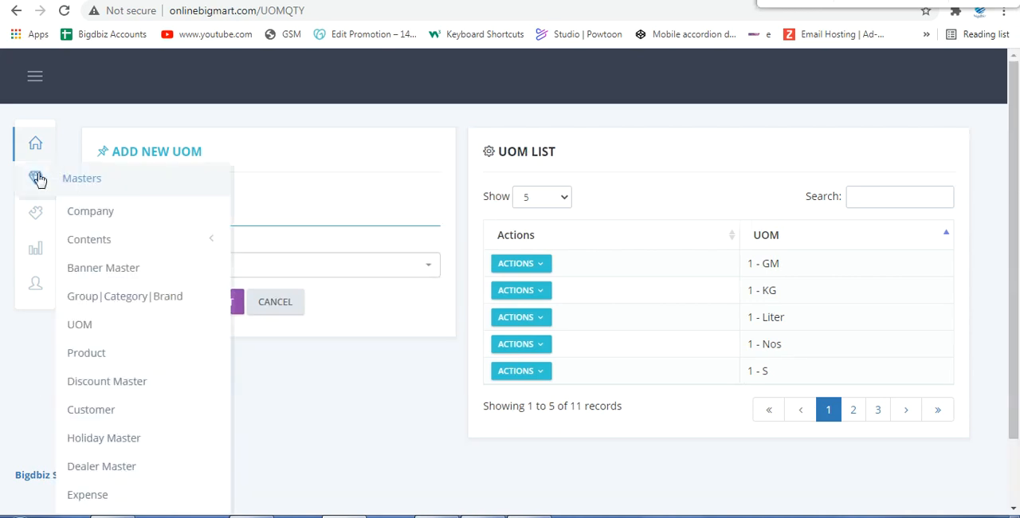
pyautogui.click(113, 353)
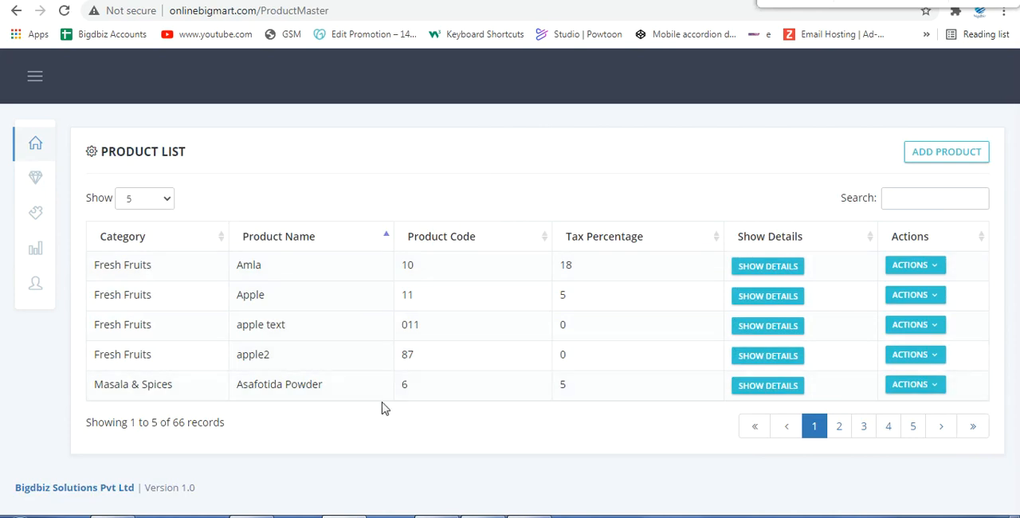
pyautogui.click(915, 200)
pyautogui.write('am')
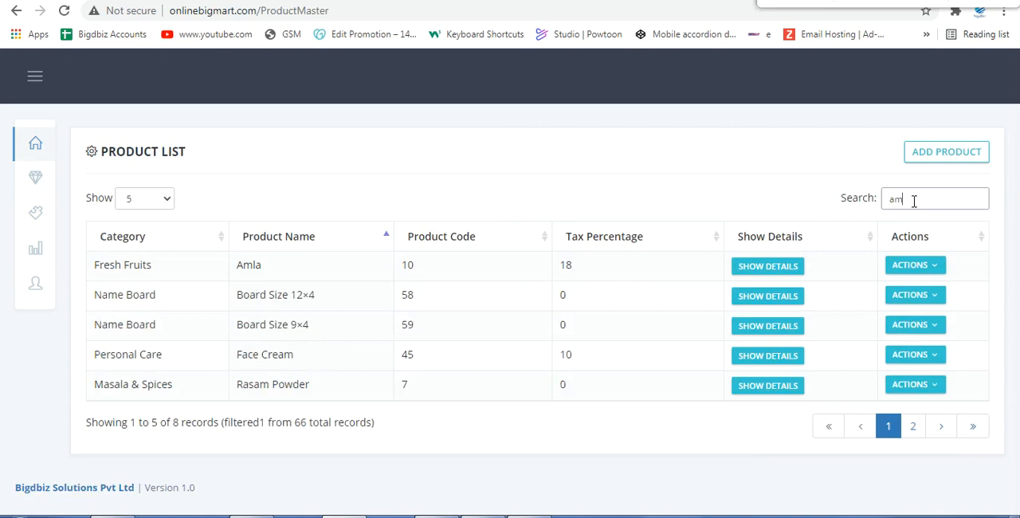
pyautogui.write('l')
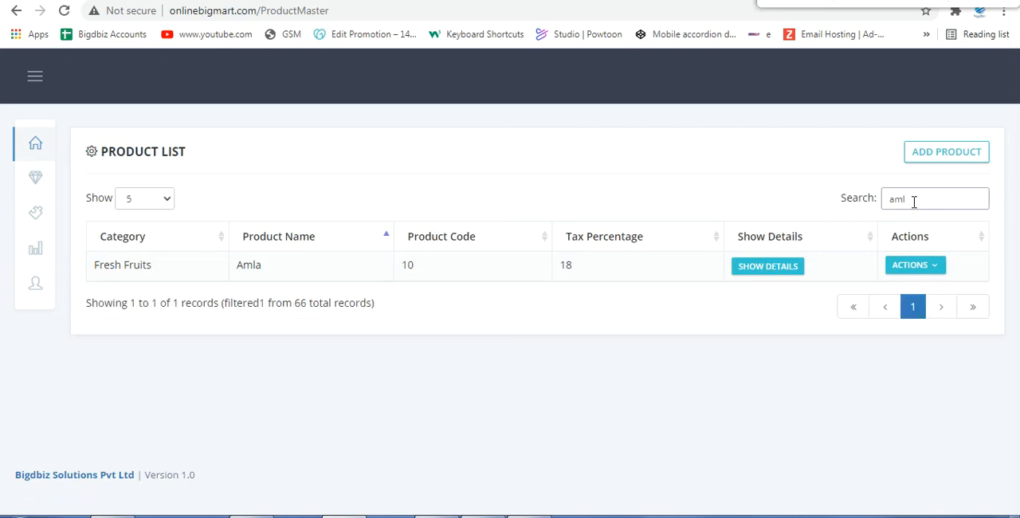
pyautogui.press('BackSpace')
pyautogui.press('BackSpace')
pyautogui.press('BackSpace')
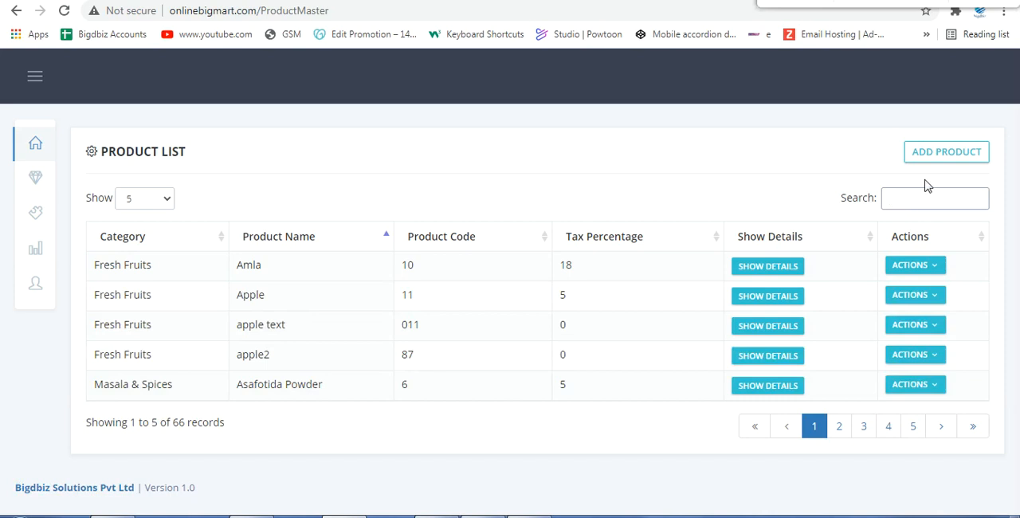
# Step: Open a new product form and choose the Fresh Fruits category
pyautogui.click(938, 155)
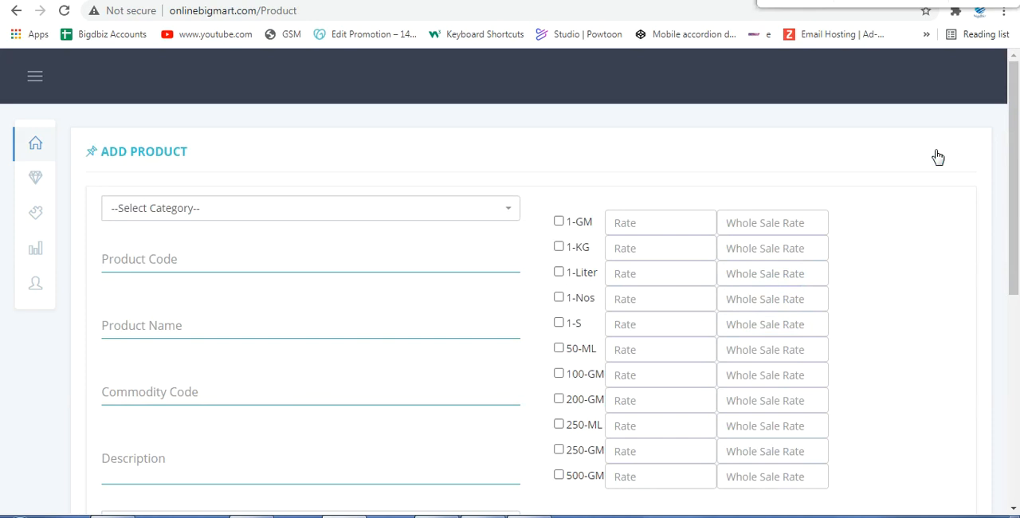
pyautogui.click(424, 210)
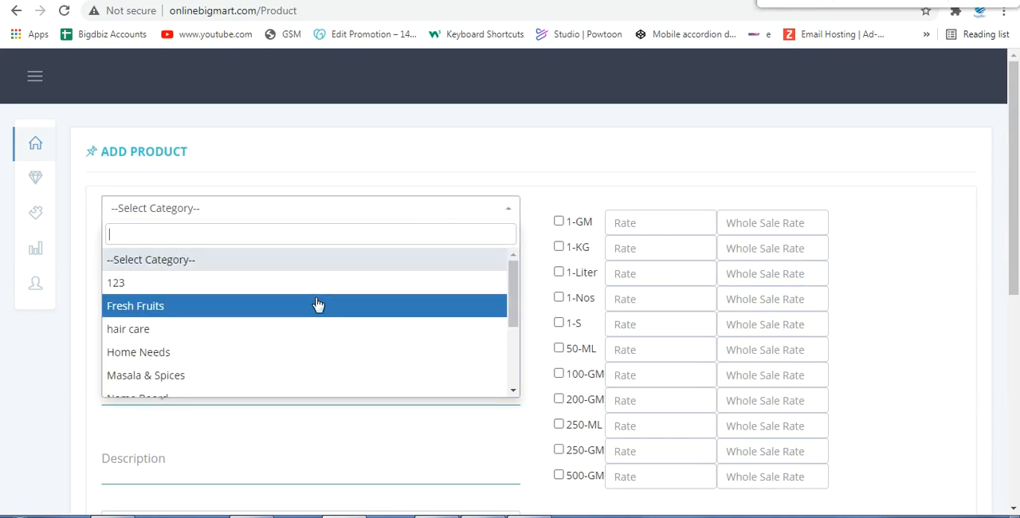
pyautogui.click(206, 320)
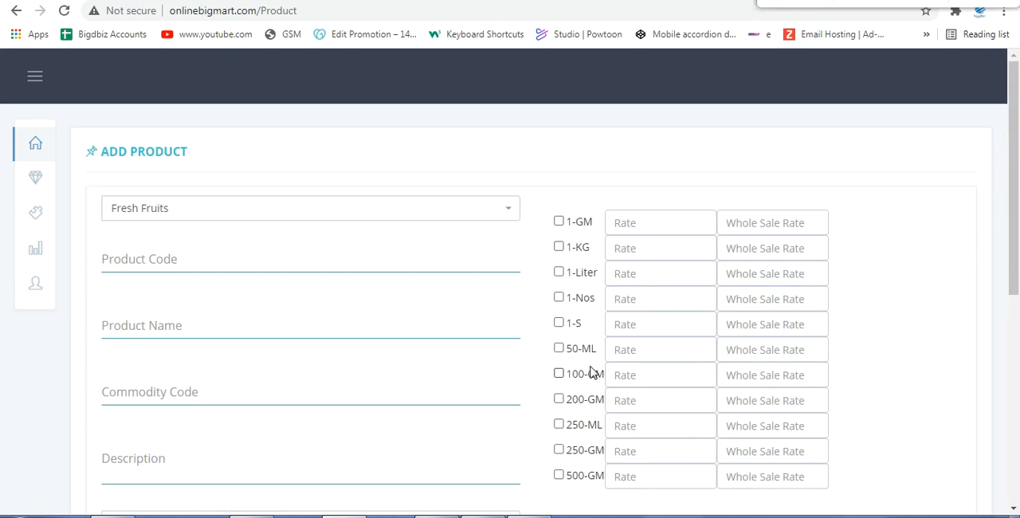
pyautogui.click(206, 321)
pyautogui.click(205, 392)
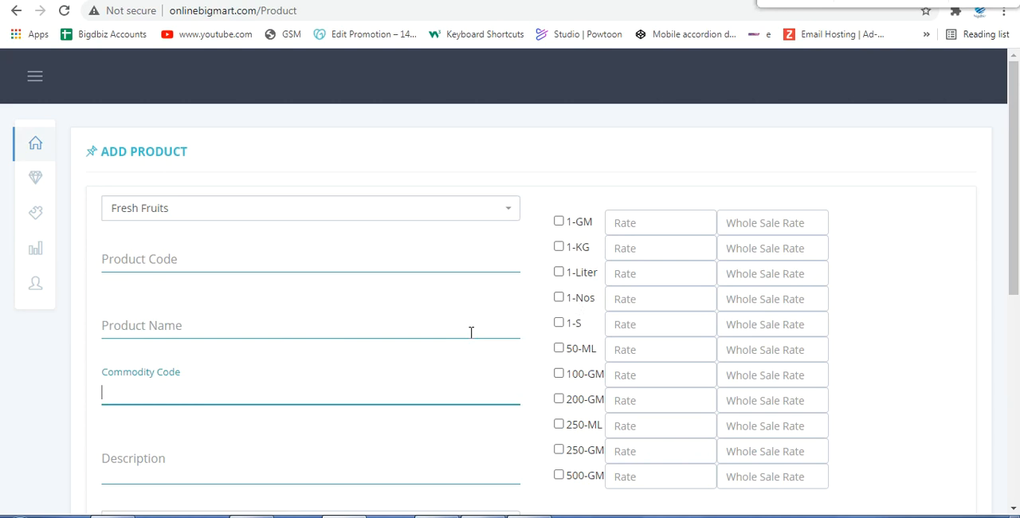
# Step: Enable the 100-GM, 200-GM and 500-GM units for the new product
pyautogui.click(559, 399)
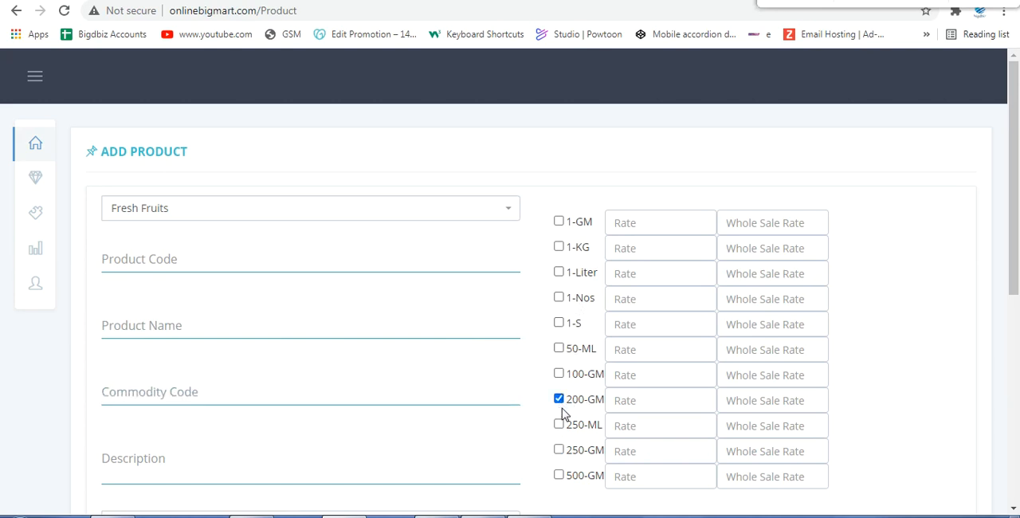
pyautogui.click(559, 373)
pyautogui.click(561, 476)
# Step: View the currency options for the new product without choosing one, and review the form's remaining fields
pyautogui.scroll(-1, 244, 449)
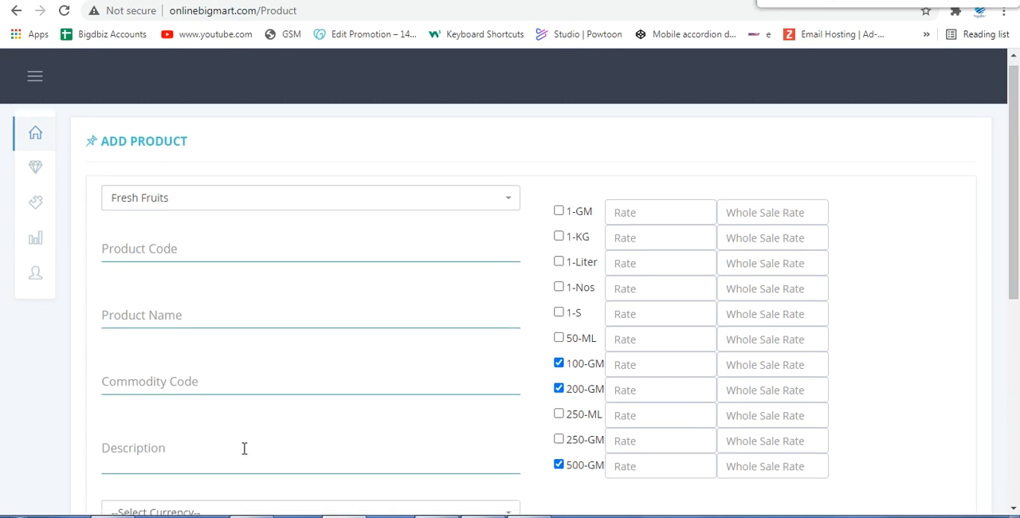
pyautogui.scroll(-3, 244, 449)
pyautogui.click(168, 303)
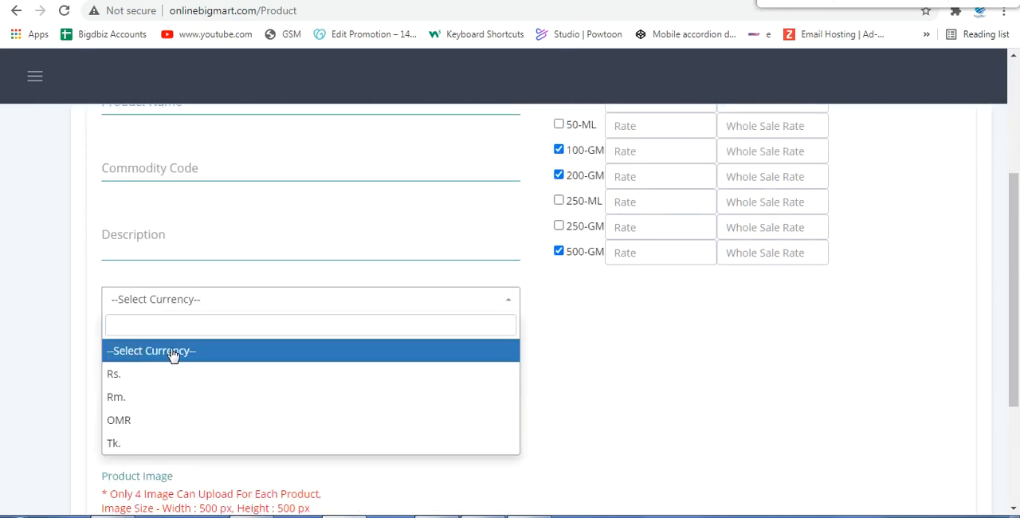
pyautogui.click(659, 410)
pyautogui.scroll(2, 565, 381)
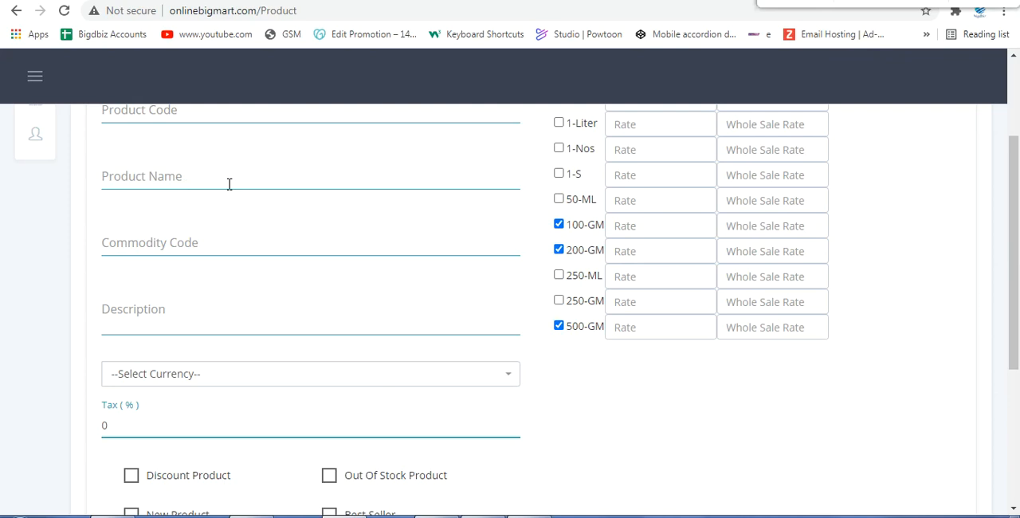
pyautogui.scroll(2, 228, 184)
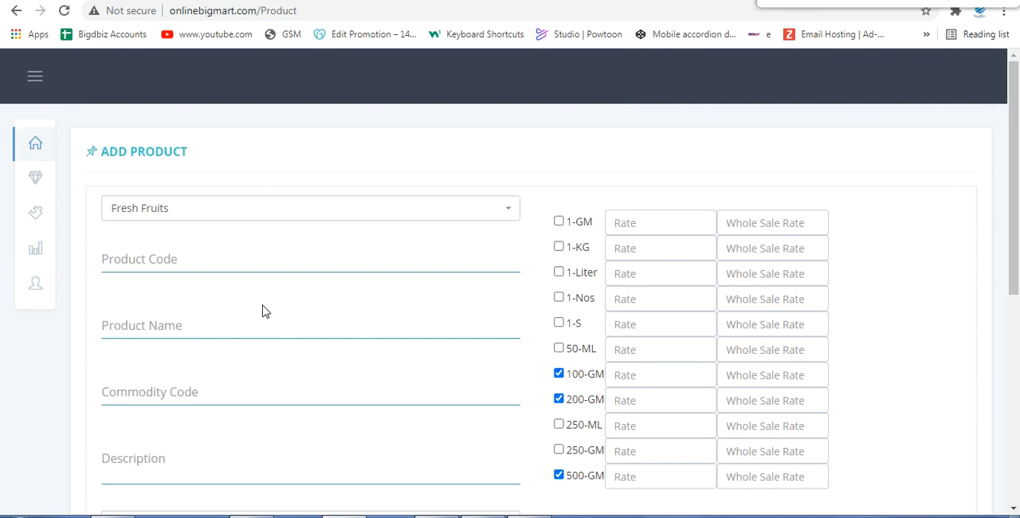
# Step: Flag the product as New Product, Best Seller and Discount Product, leave Out Of Stock Product unselected, and check the image upload limit
pyautogui.scroll(-5, 265, 311)
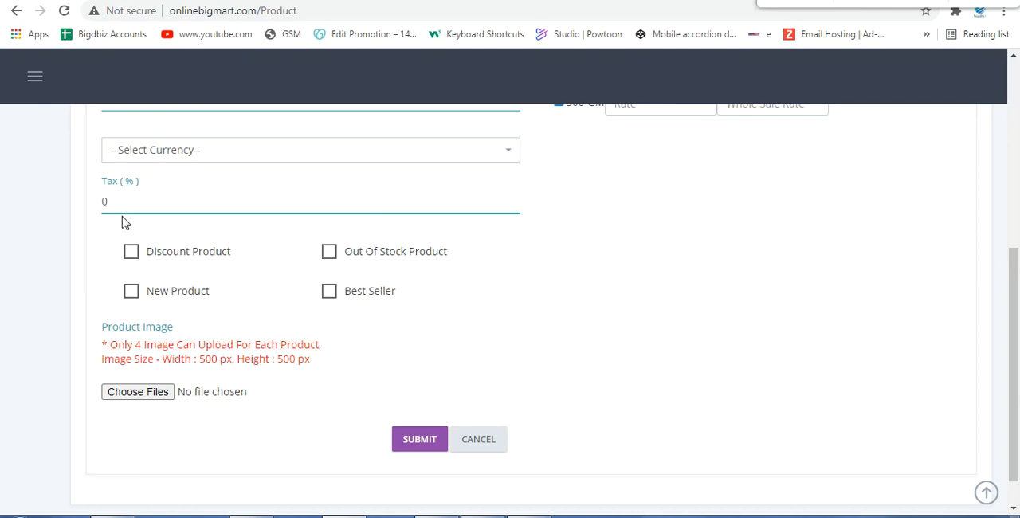
pyautogui.click(130, 292)
pyautogui.click(330, 294)
pyautogui.click(330, 252)
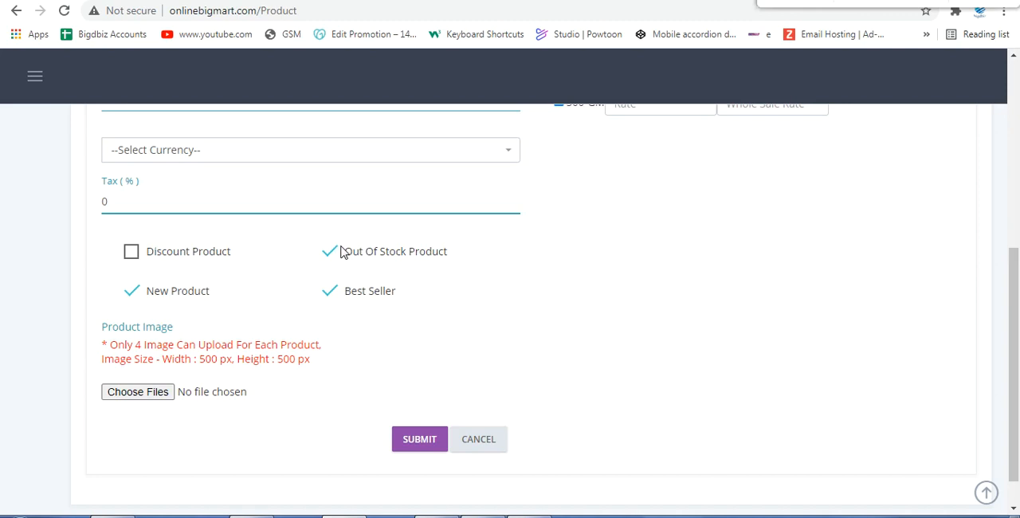
pyautogui.click(137, 254)
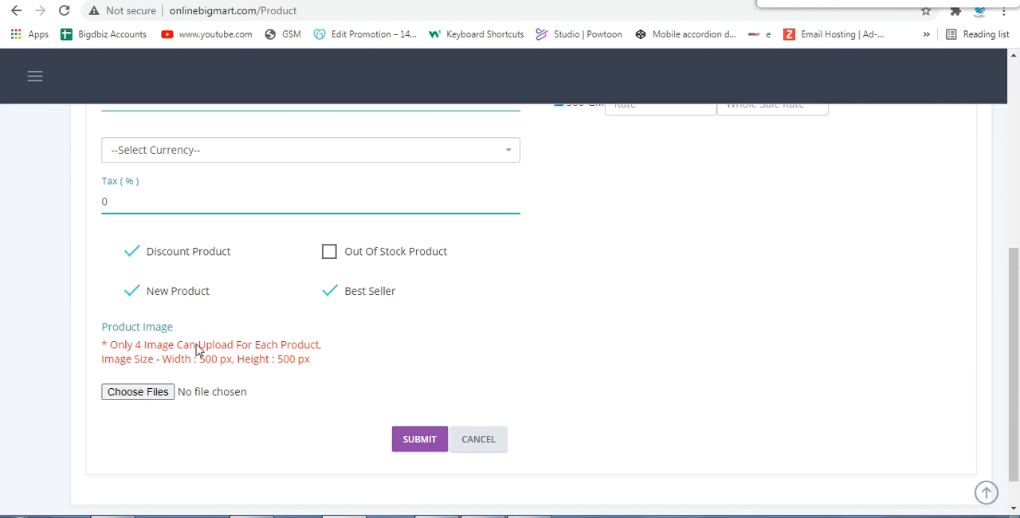
pyautogui.moveTo(132, 345); pyautogui.dragTo(180, 354)
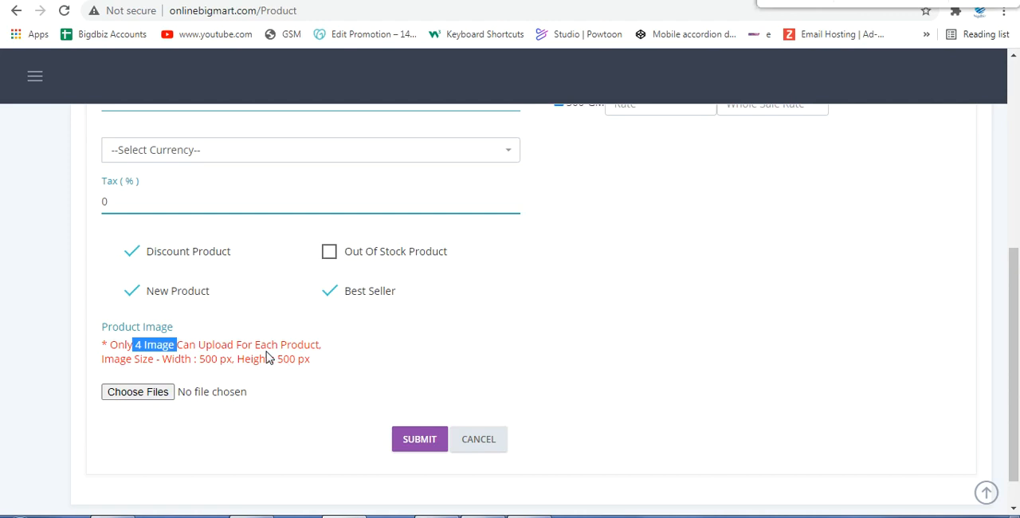
pyautogui.scroll(5, 268, 357)
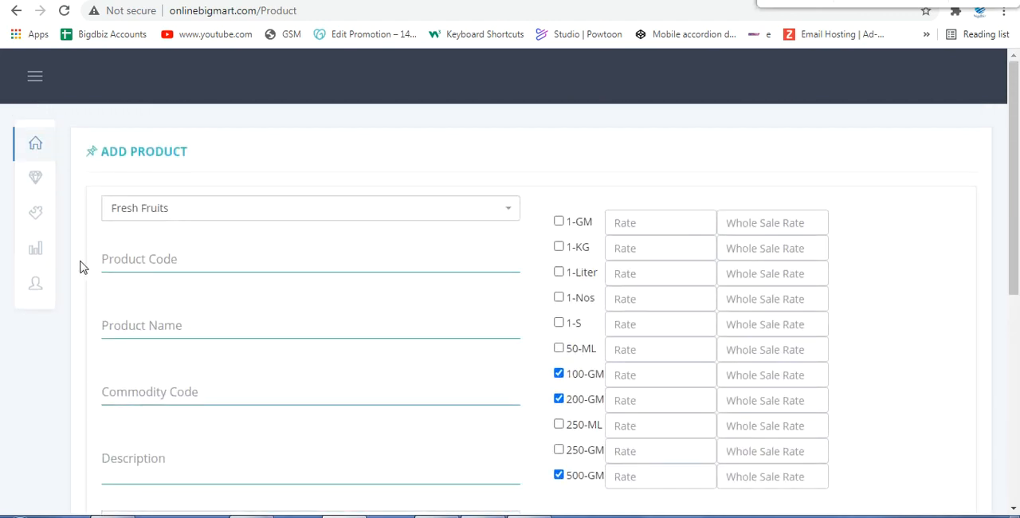
# Step: Open a new discount products form from the Discount Master and select Bathroom Cleaner as the product
pyautogui.moveTo(36, 189)
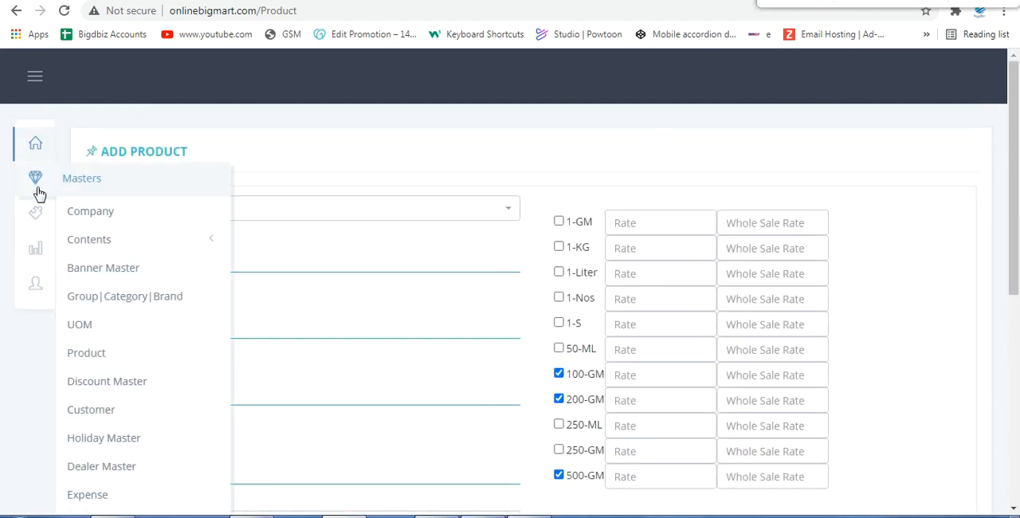
pyautogui.click(133, 383)
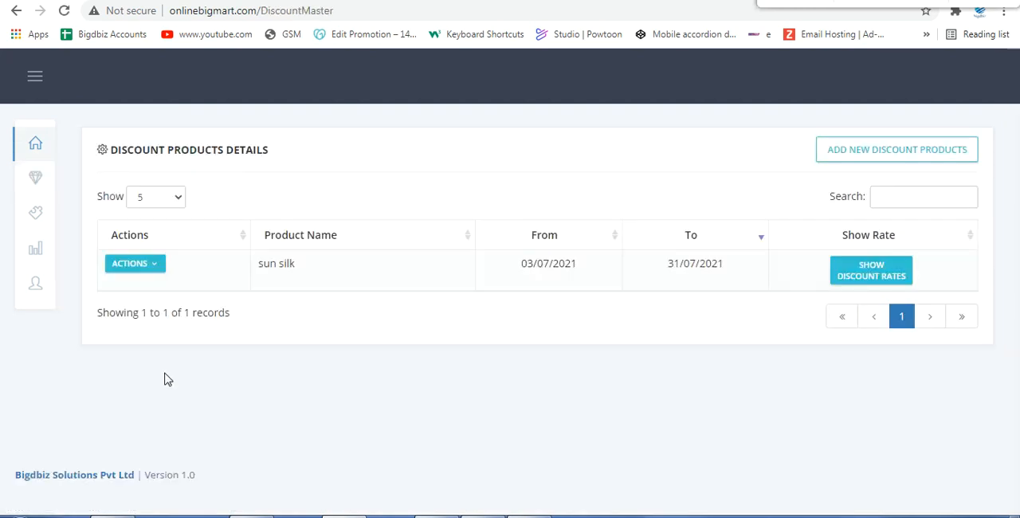
pyautogui.click(906, 158)
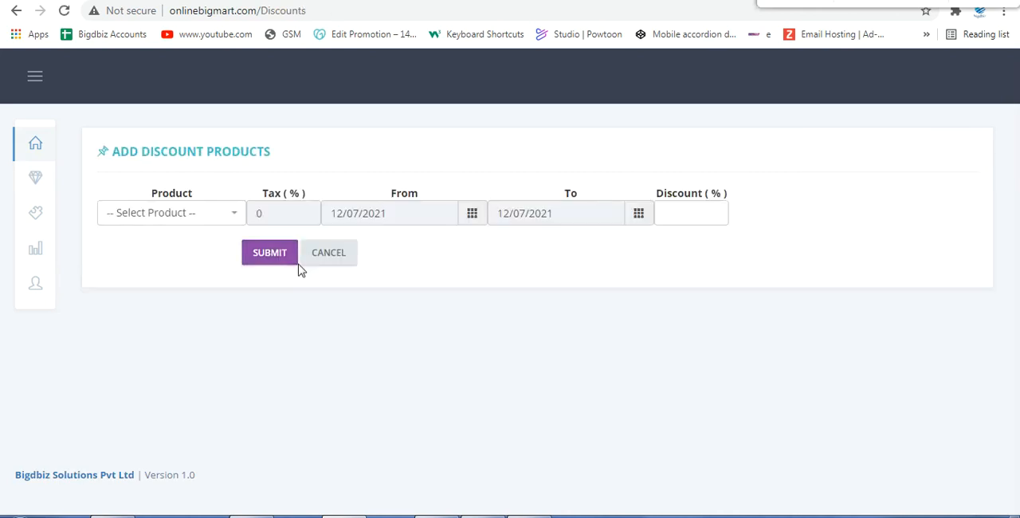
pyautogui.click(171, 214)
pyautogui.scroll(-5, 140, 318)
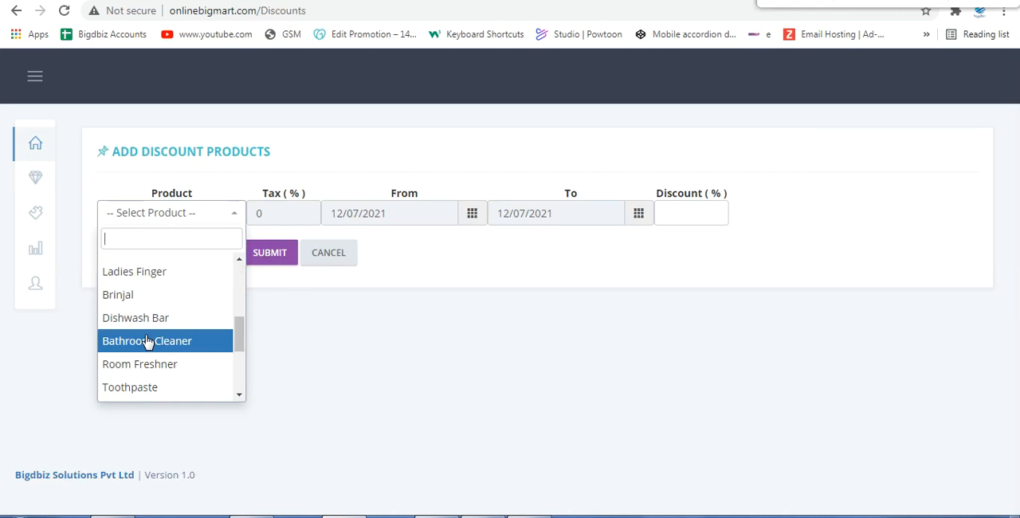
pyautogui.click(148, 341)
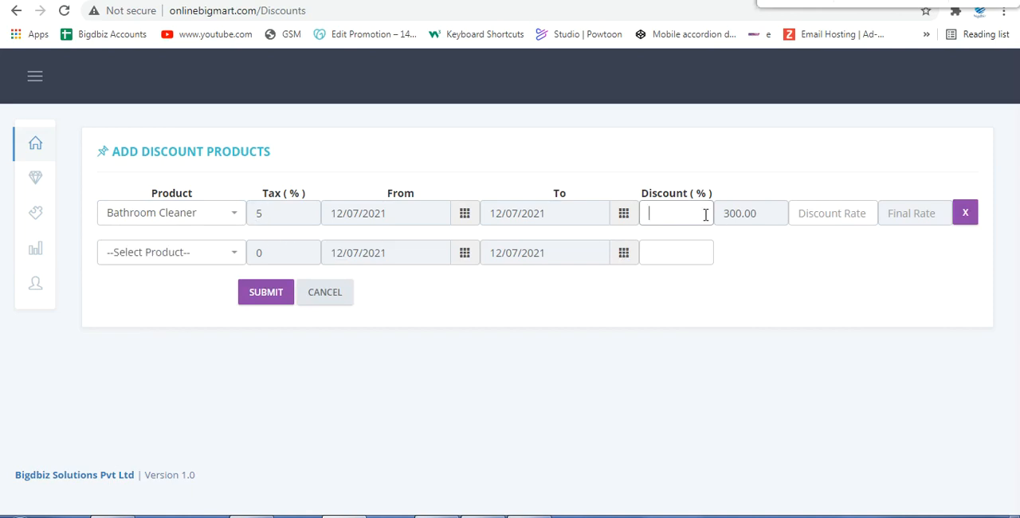
# Step: Set the Bathroom Cleaner discount to 10 percent
pyautogui.moveTo(722, 213); pyautogui.dragTo(772, 213)
pyautogui.click(677, 213)
pyautogui.write('10')
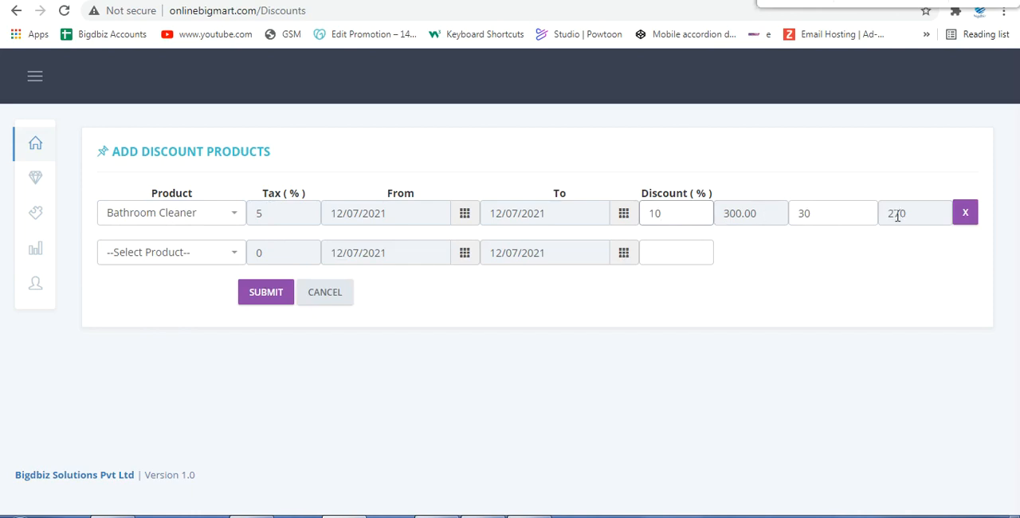
# Step: Clear the Bathroom Cleaner discount percentage and set its discount rate to 50 instead
pyautogui.moveTo(708, 209); pyautogui.dragTo(532, 207)
pyautogui.press('BackSpace')
pyautogui.doubleClick(801, 213)
pyautogui.write('50')
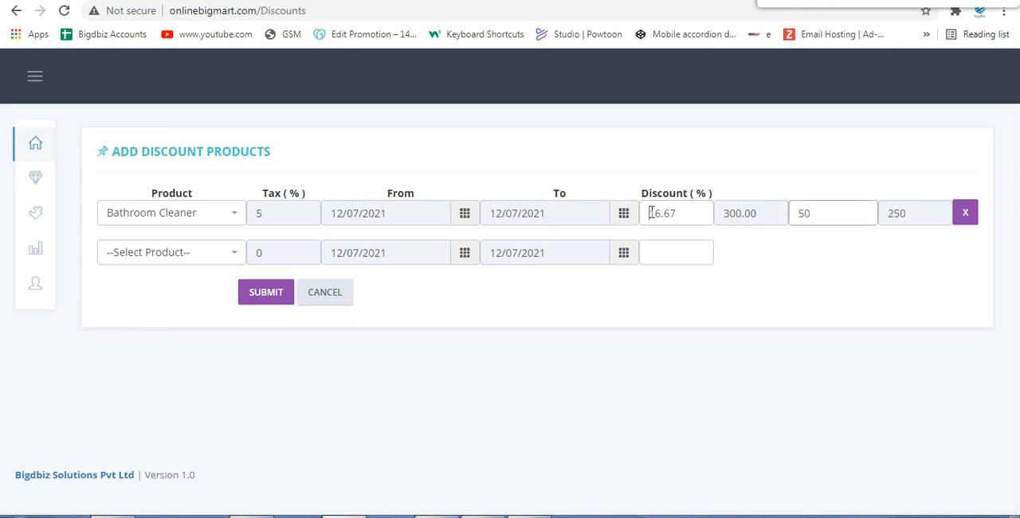
pyautogui.moveTo(651, 212); pyautogui.dragTo(685, 214)
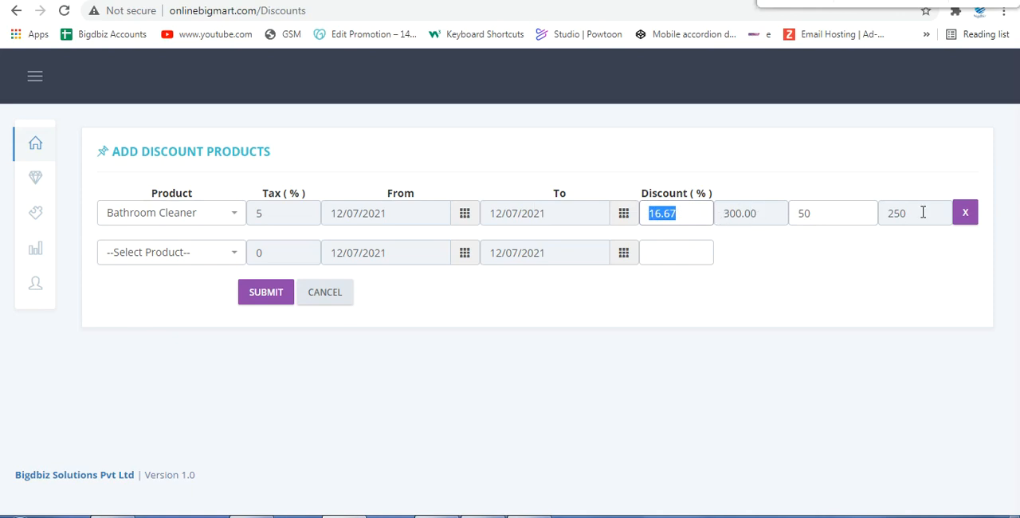
# Step: Leave the discount form without submitting it and view the Holiday Master page
pyautogui.moveTo(39, 179)
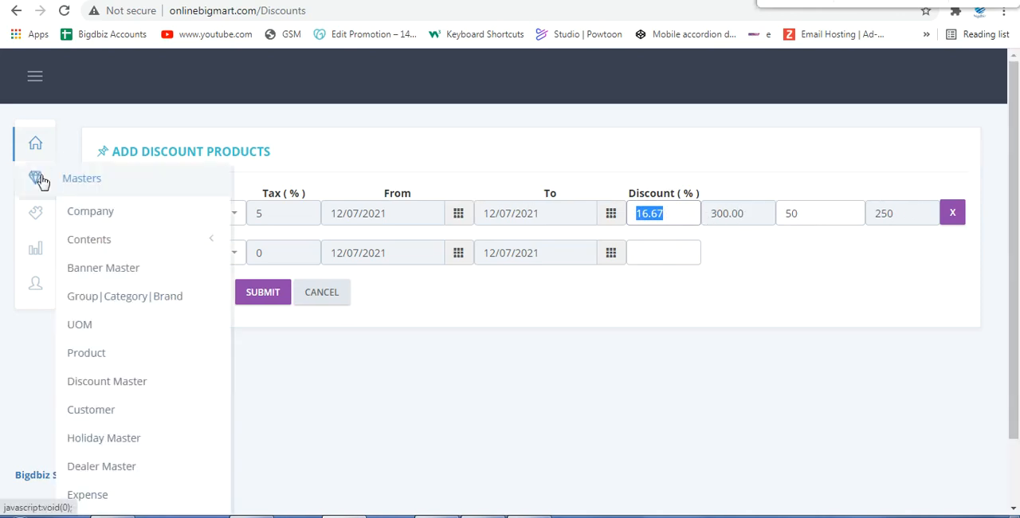
pyautogui.click(114, 440)
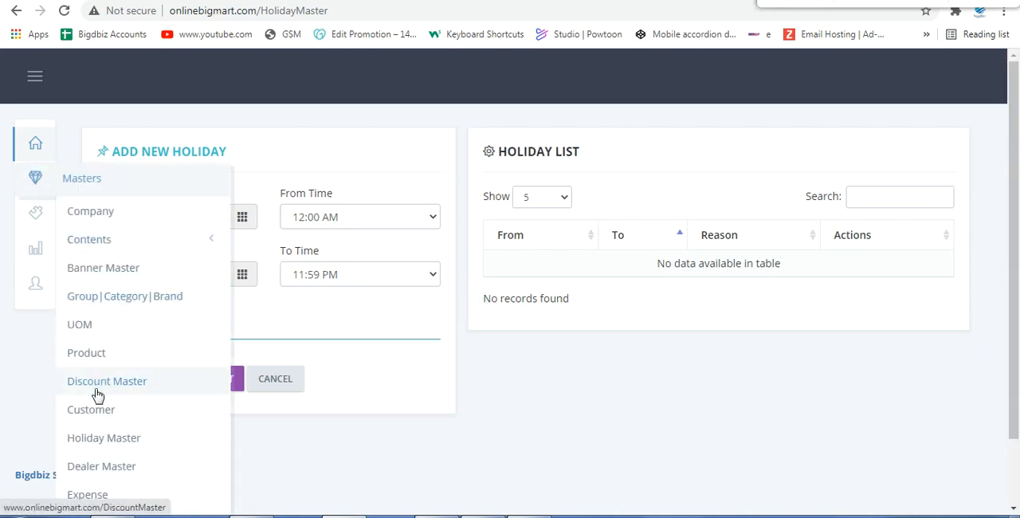
# Step: Look over the remaining master page names and open the order list
pyautogui.scroll(-1, 109, 447)
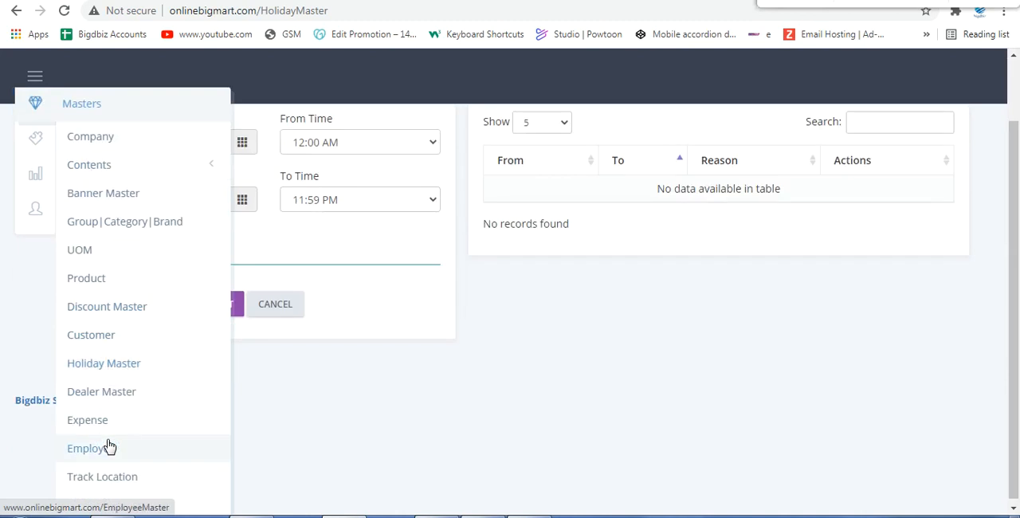
pyautogui.scroll(-1, 111, 446)
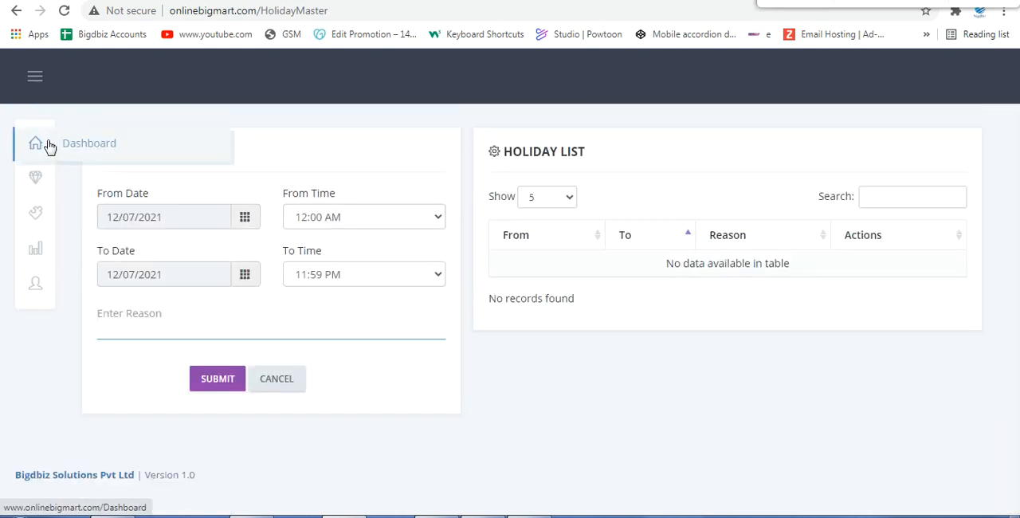
pyautogui.click(91, 257)
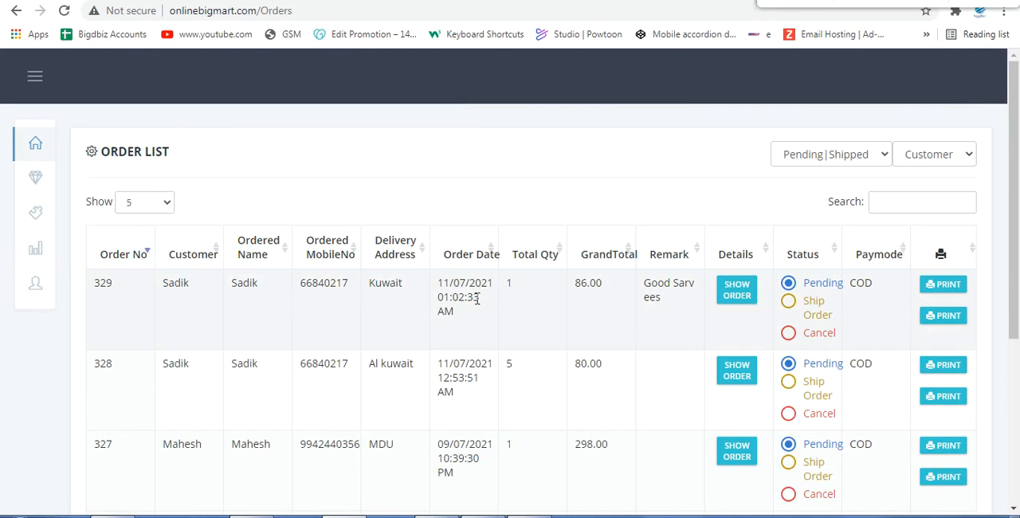
# Step: Open the print previews of the newest order's full invoice and its compact mobile receipt, and examine the shop details on the receipt
pyautogui.doubleClick(860, 283)
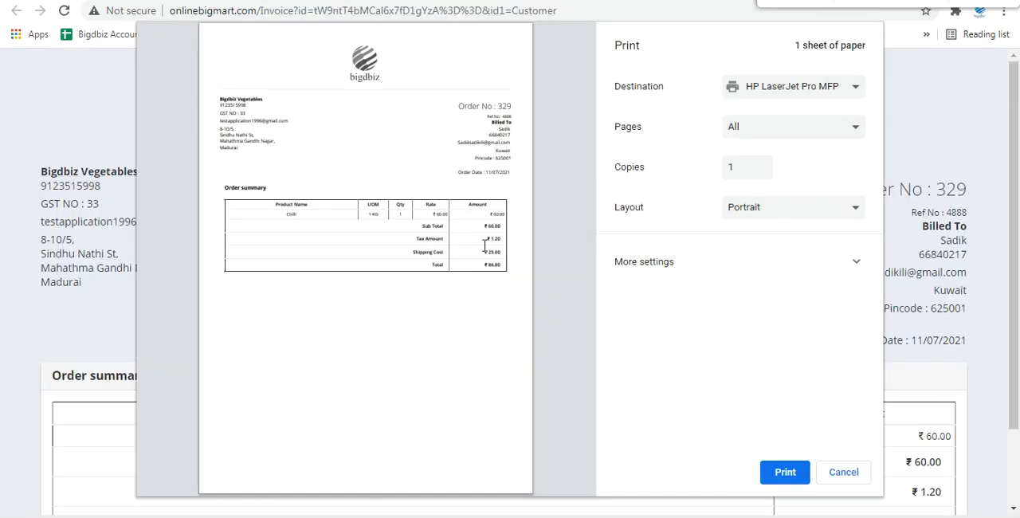
pyautogui.press('Escape')
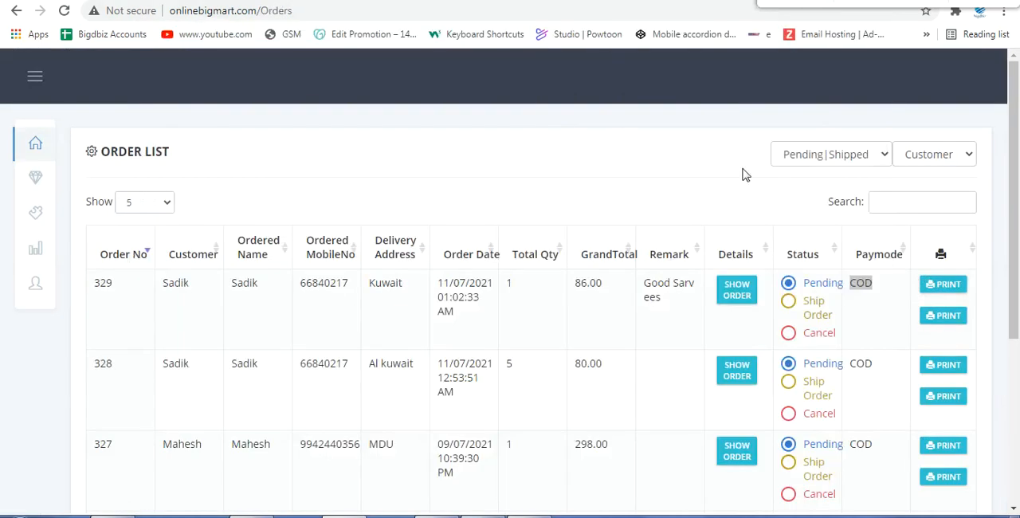
pyautogui.click(942, 315)
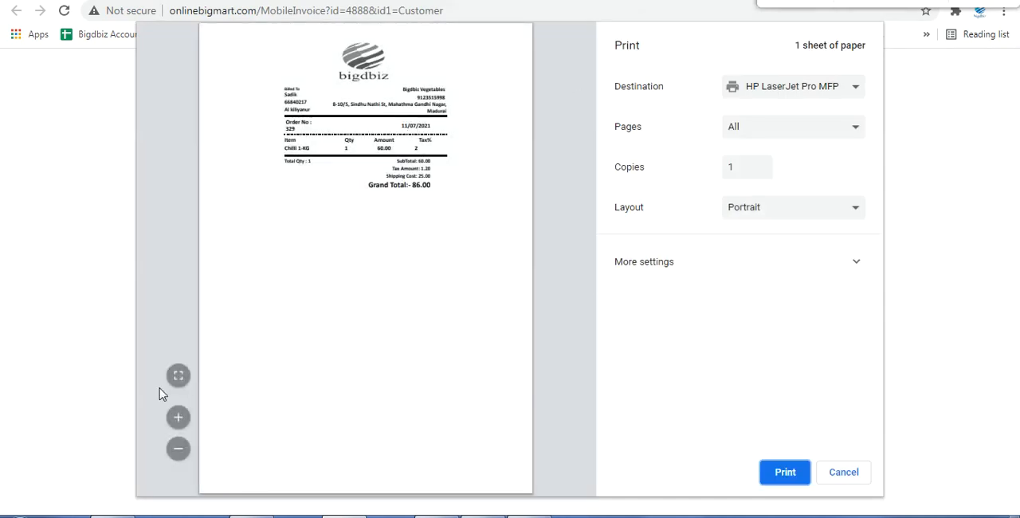
pyautogui.click(180, 417)
pyautogui.click(180, 416)
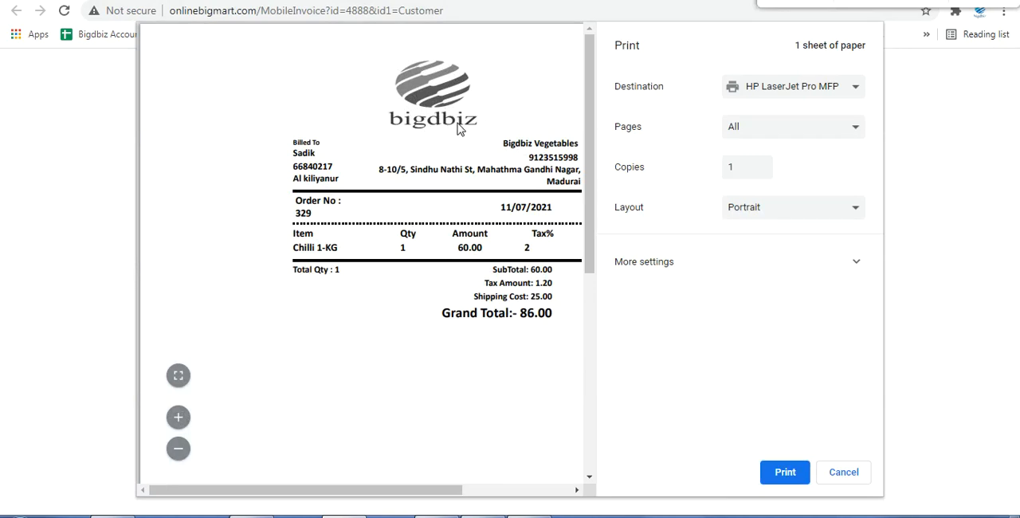
pyautogui.moveTo(502, 143); pyautogui.dragTo(584, 142)
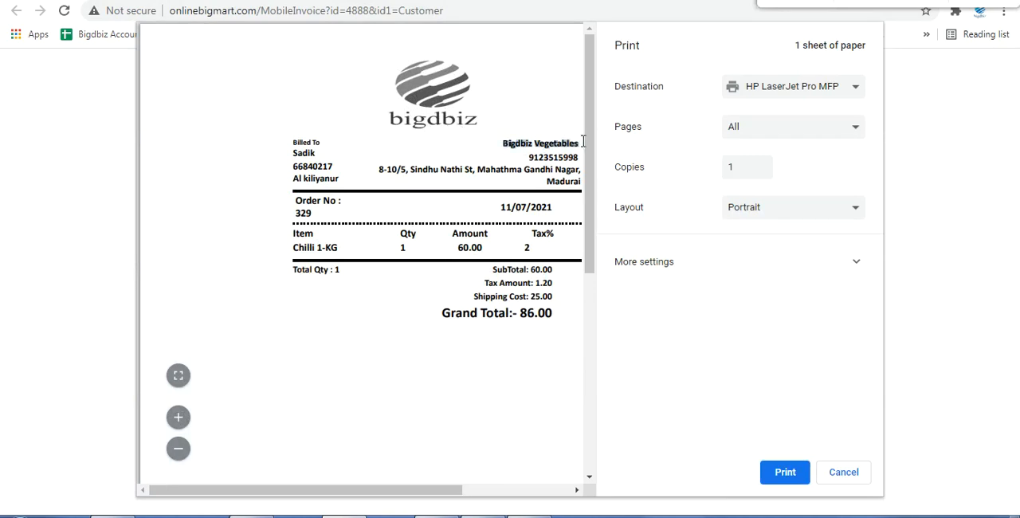
pyautogui.doubleClick(548, 159)
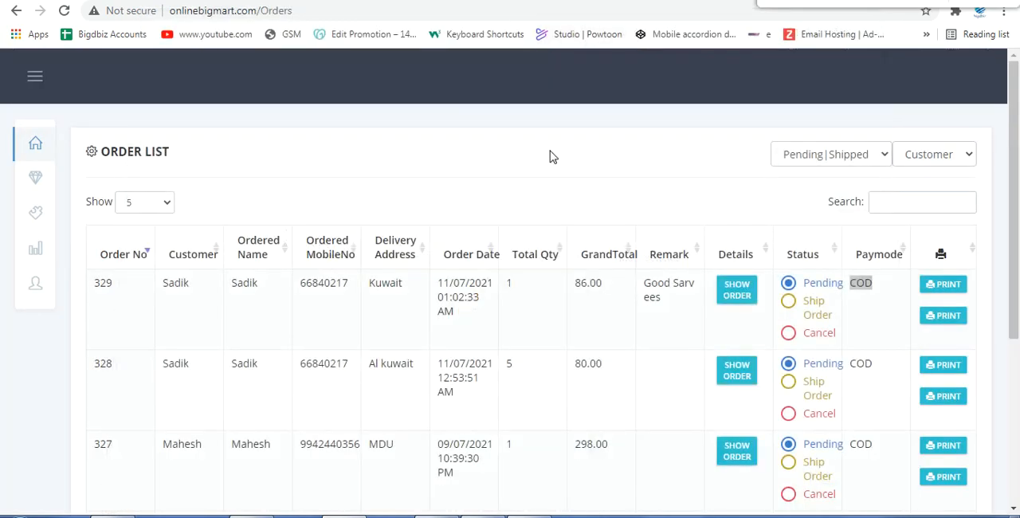
# Step: Reopen the newest order's full invoice print preview, examine its billing details and order summary, and cancel printing
pyautogui.click(941, 289)
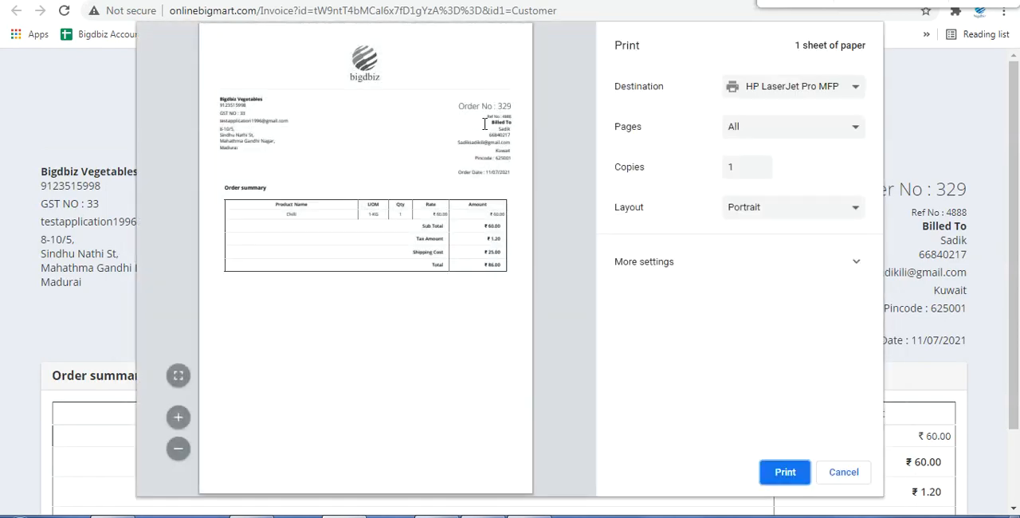
pyautogui.click(179, 416)
pyautogui.click(178, 416)
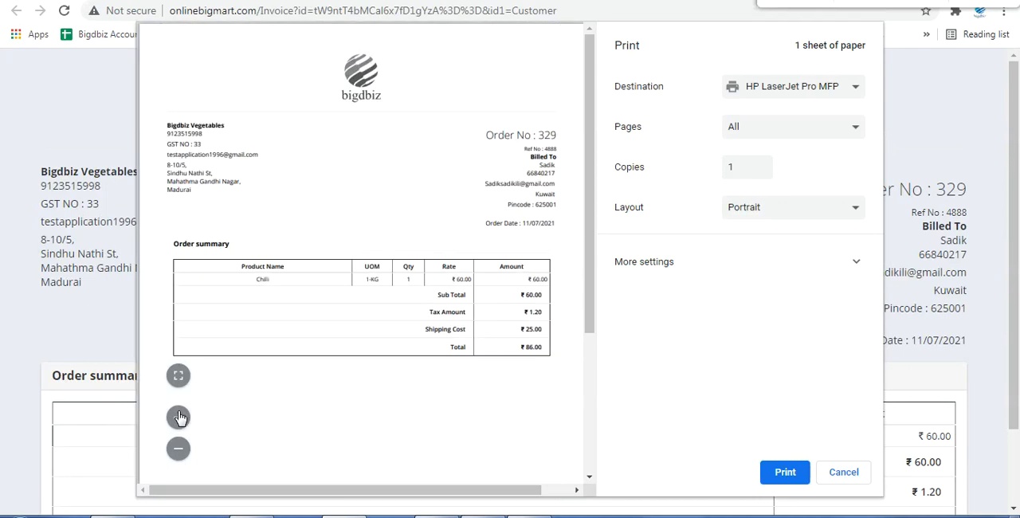
pyautogui.click(179, 416)
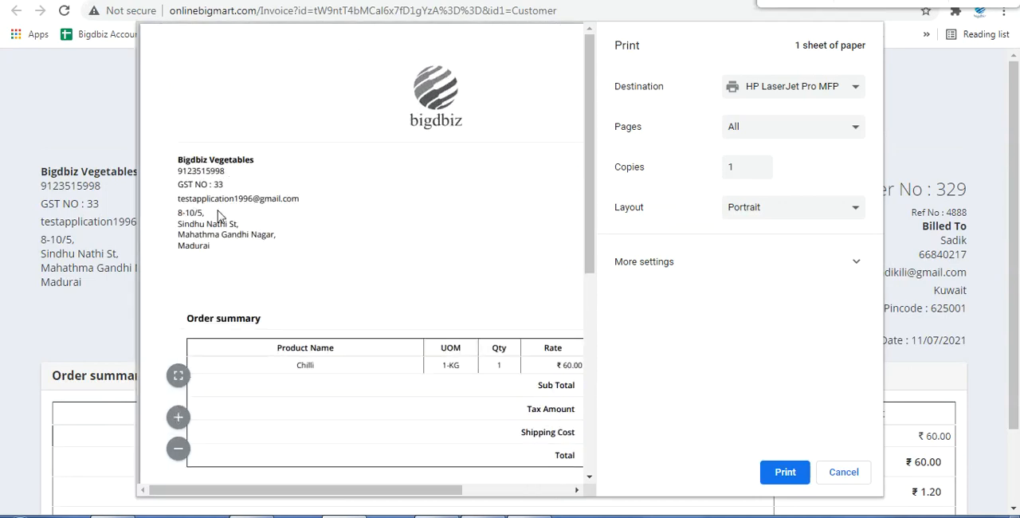
pyautogui.moveTo(279, 495); pyautogui.dragTo(361, 492)
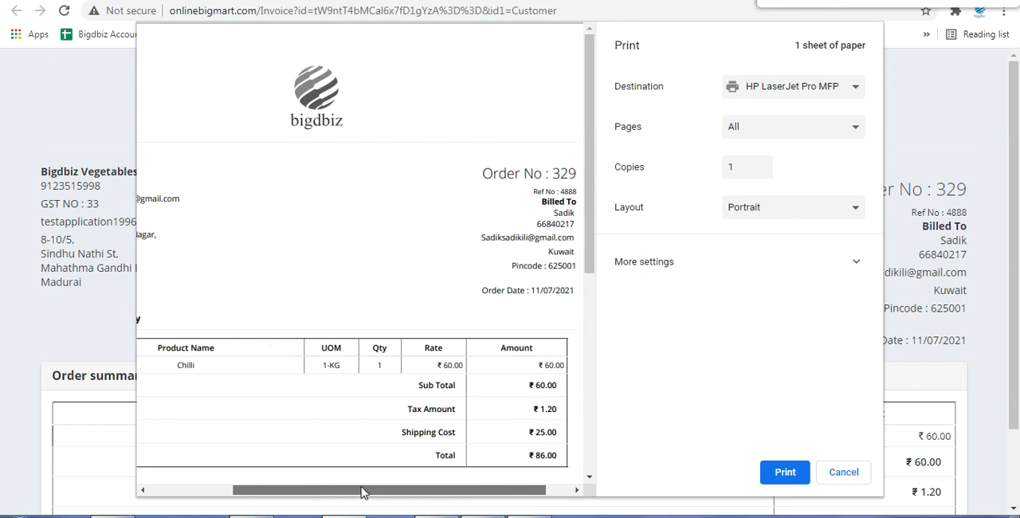
pyautogui.scroll(-5, 319, 255)
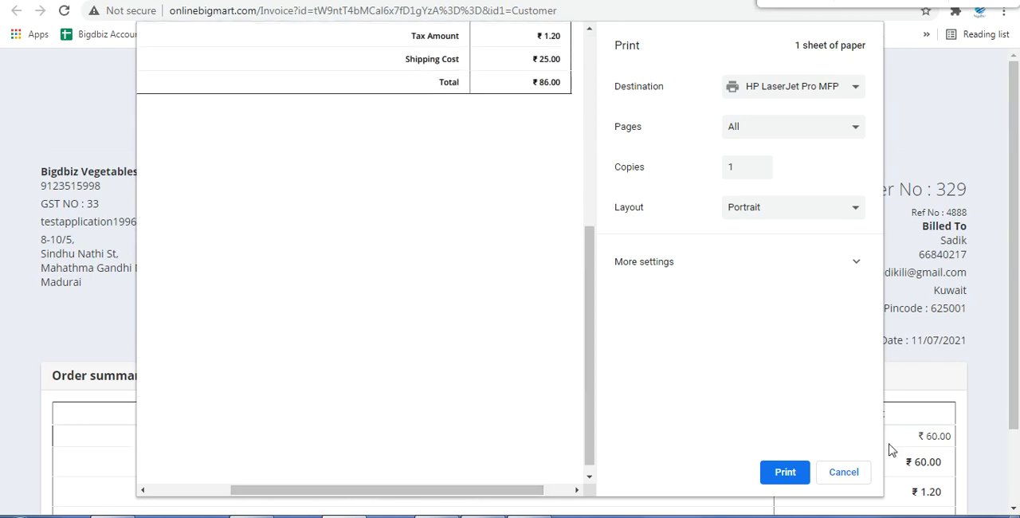
pyautogui.click(844, 473)
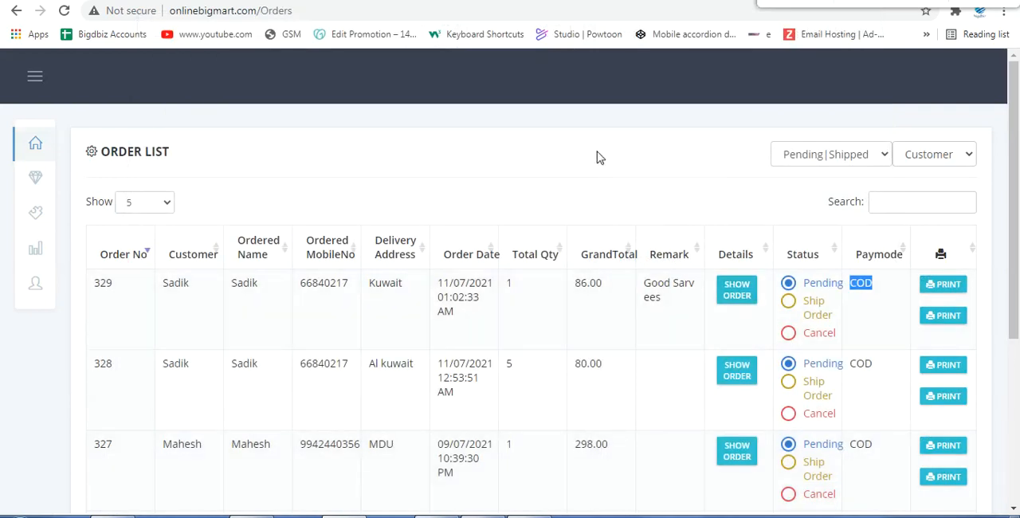
# Step: Show the newest order's details, and try to change its status to Ship Order but decline the confirmation
pyautogui.click(740, 292)
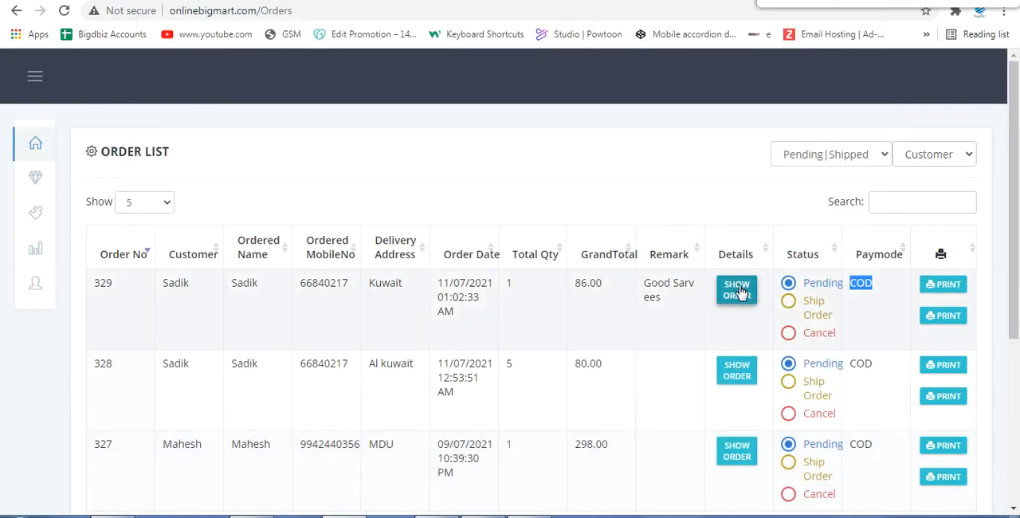
pyautogui.click(786, 305)
pyautogui.click(786, 307)
pyautogui.scroll(-1, 594, 299)
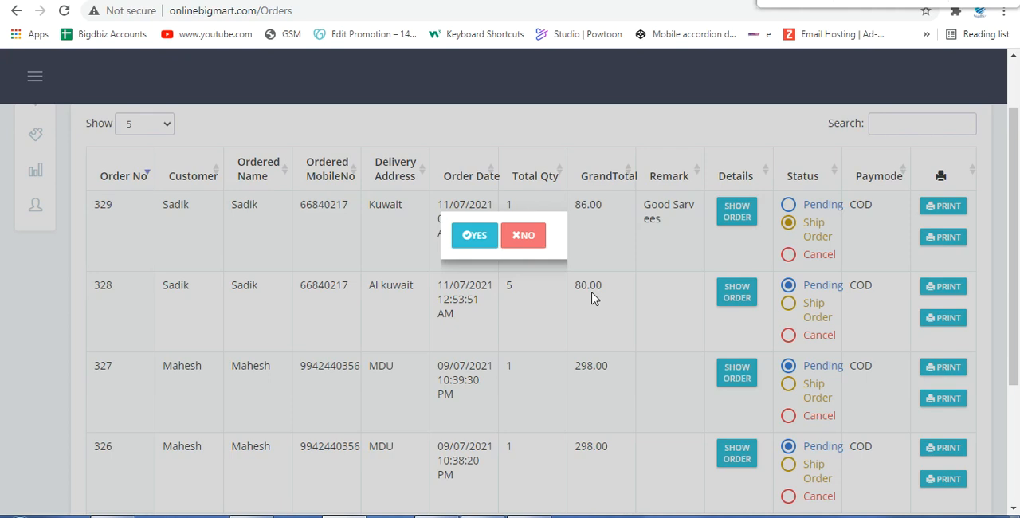
pyautogui.click(523, 236)
# Step: Filter the order list to Delivered and view the order details of the first two delivered orders
pyautogui.scroll(2, 786, 269)
pyautogui.click(849, 157)
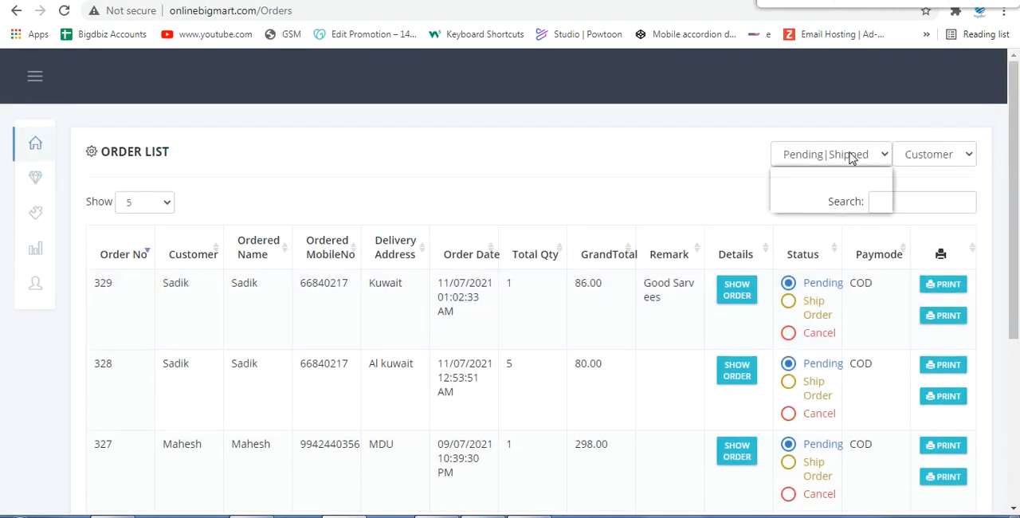
pyautogui.click(822, 191)
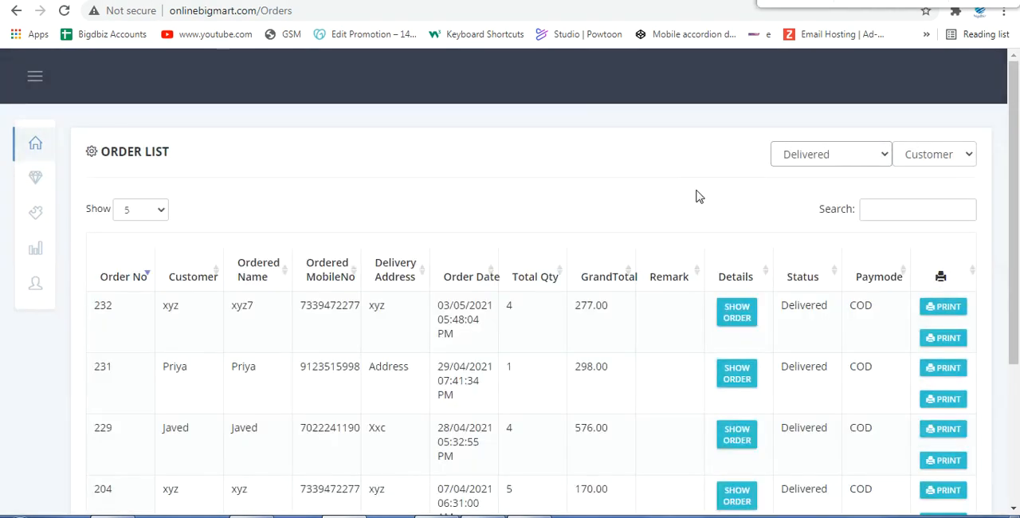
pyautogui.click(736, 312)
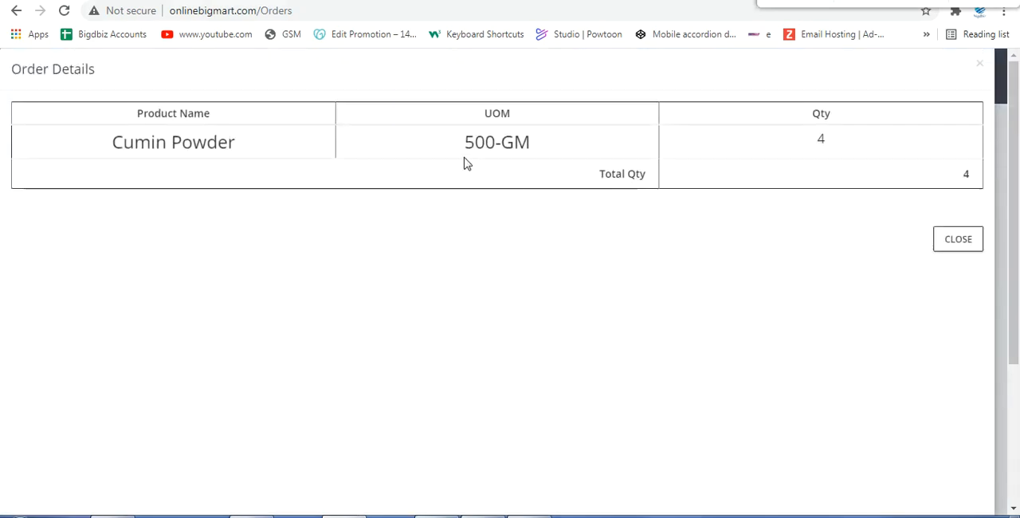
pyautogui.click(960, 247)
pyautogui.click(730, 383)
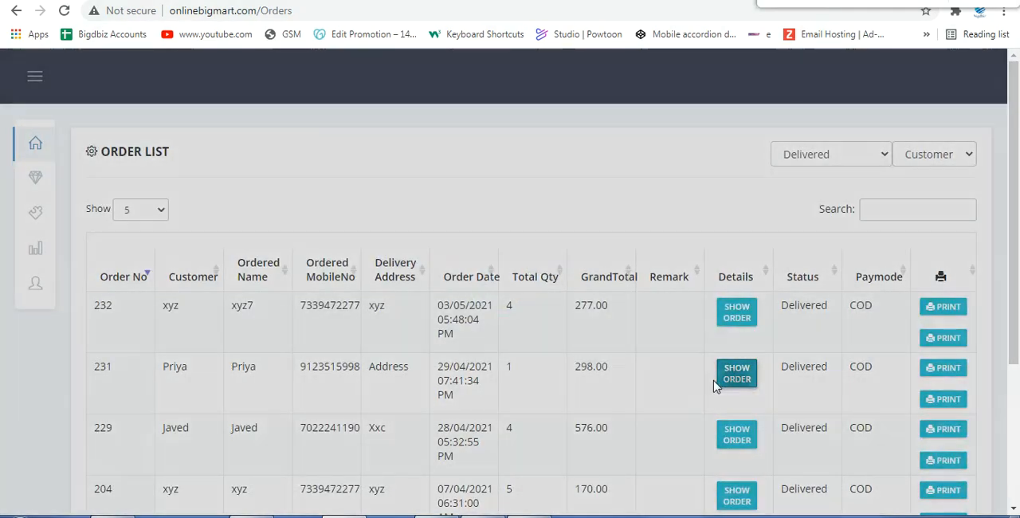
pyautogui.click(960, 242)
# Step: Filter the order list to Canceled orders and open the Shipping Cost page
pyautogui.click(834, 154)
pyautogui.click(813, 206)
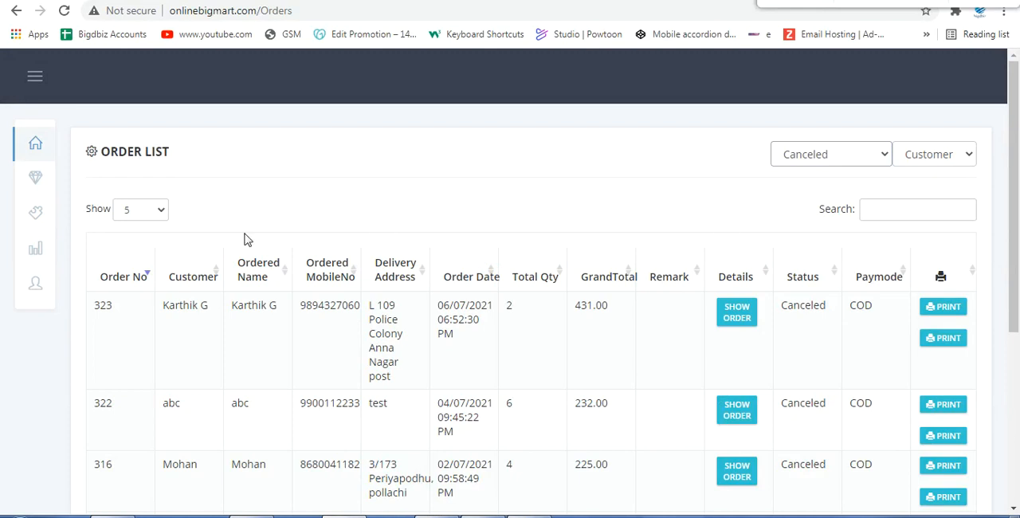
pyautogui.moveTo(35, 214)
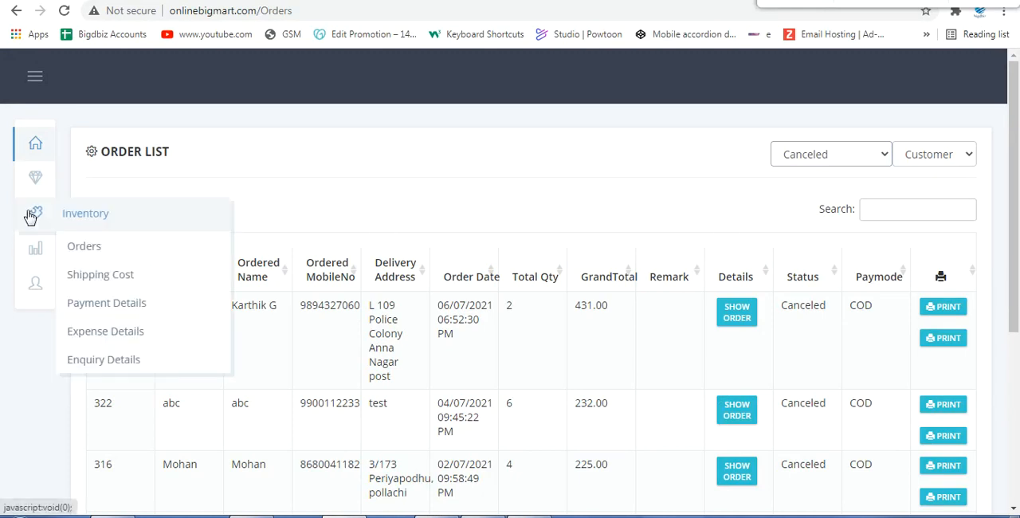
pyautogui.click(121, 275)
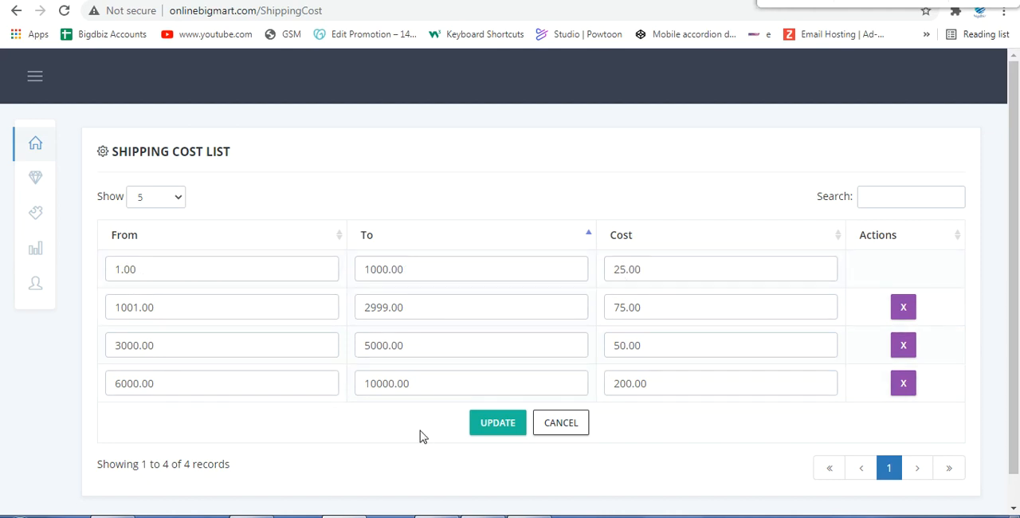
# Step: Add an empty row below the last shipping cost range and remove it again
pyautogui.click(698, 383)
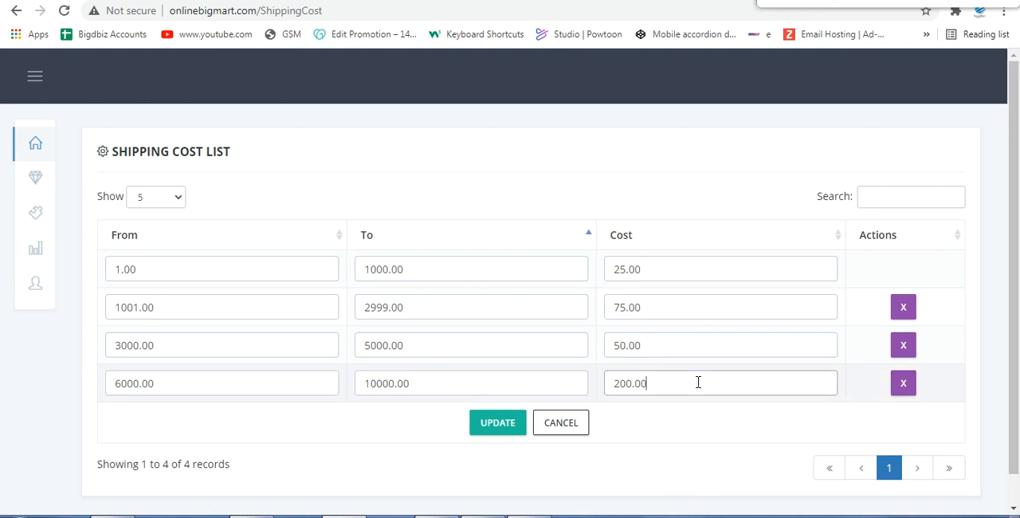
pyautogui.press('Return')
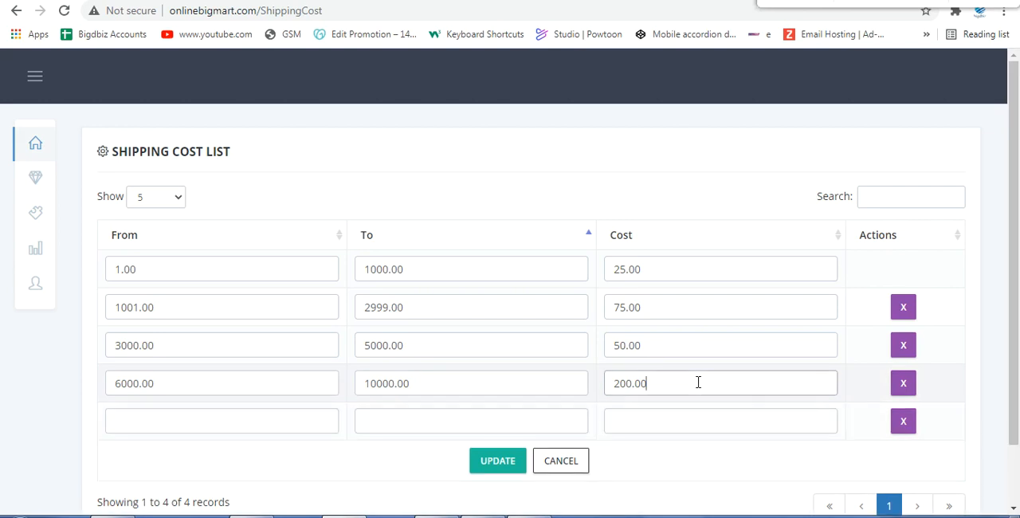
pyautogui.click(907, 422)
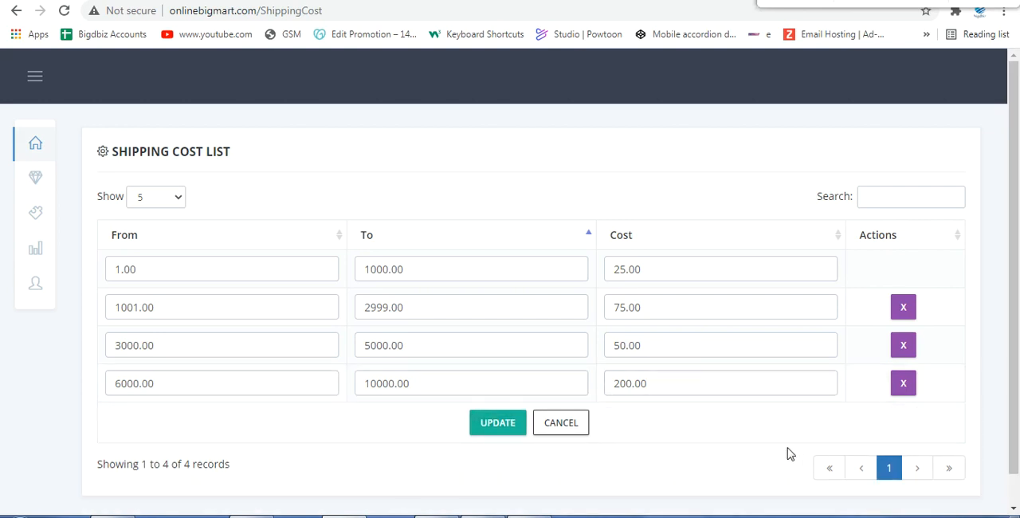
# Step: Open the Payment Details page and search the payments of all customers for the default dates
pyautogui.moveTo(32, 180)
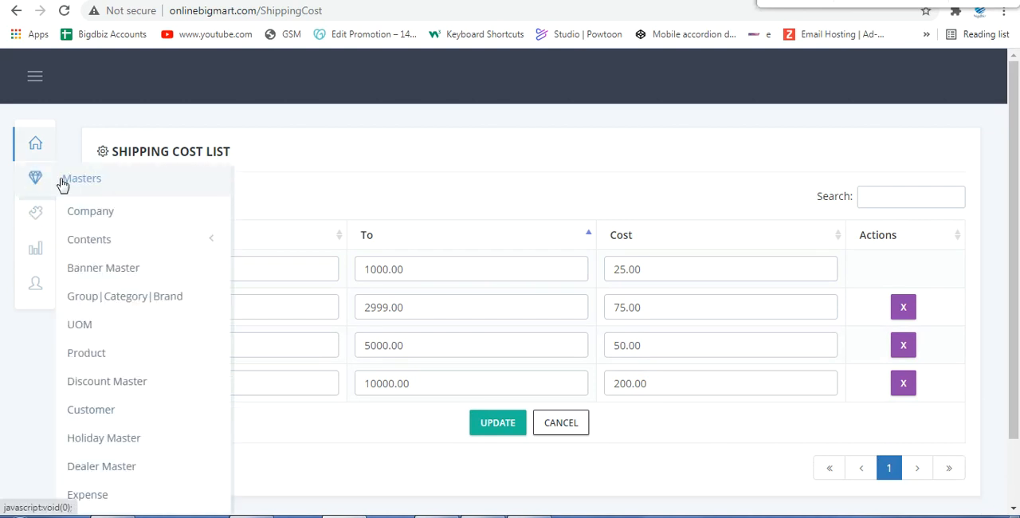
pyautogui.moveTo(35, 210)
pyautogui.click(92, 309)
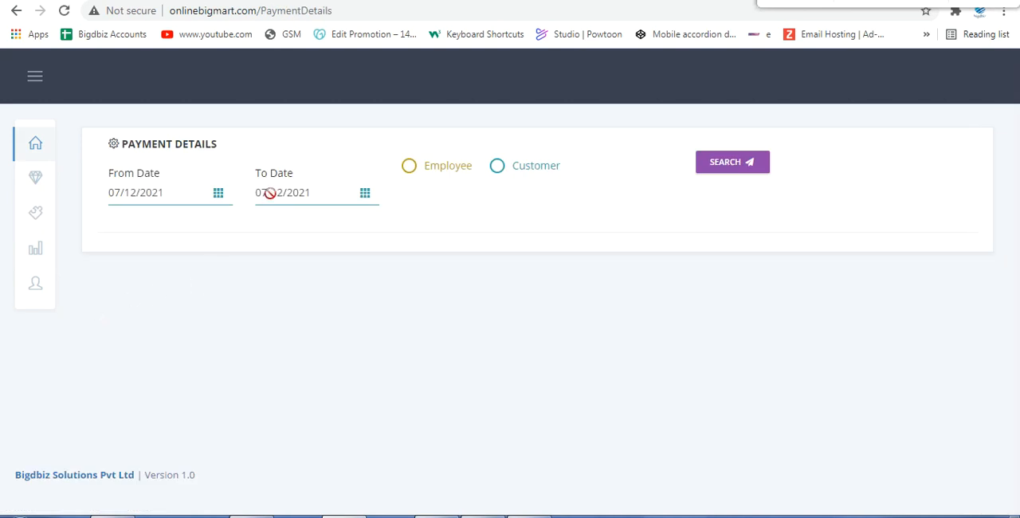
pyautogui.click(495, 166)
pyautogui.click(625, 177)
pyautogui.click(533, 243)
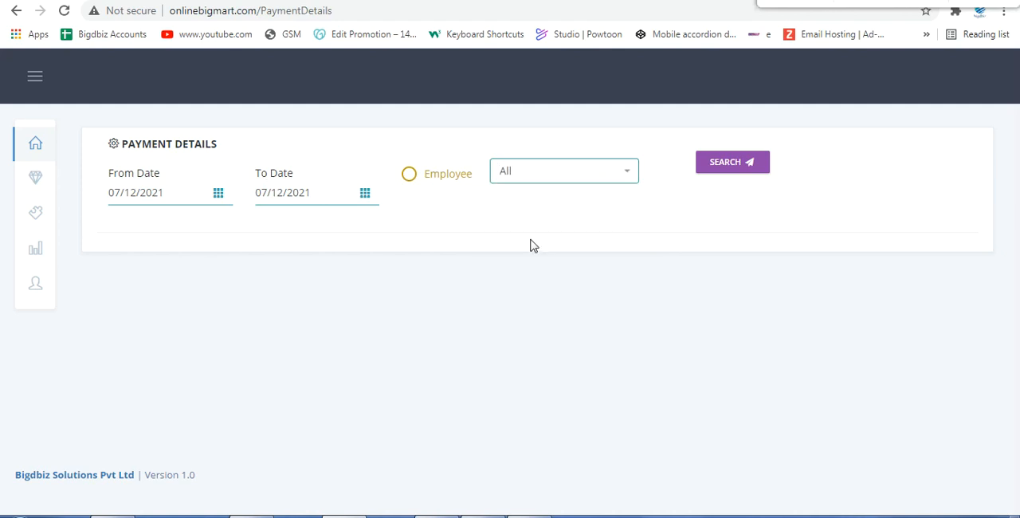
pyautogui.click(720, 165)
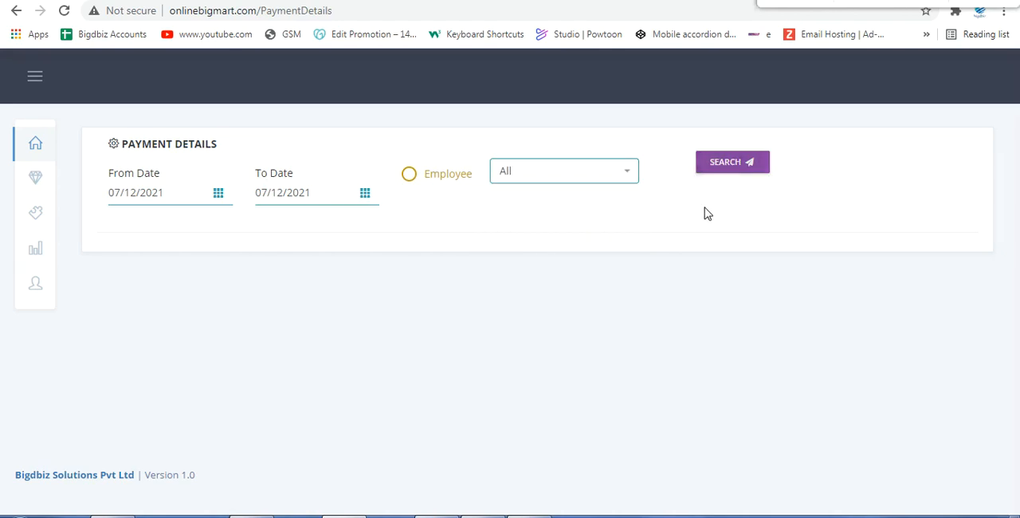
# Step: Set the payment From Date to 07/01/2021, repeat the search and look over the customer choices
pyautogui.click(219, 194)
pyautogui.click(213, 265)
pyautogui.click(717, 172)
pyautogui.click(579, 180)
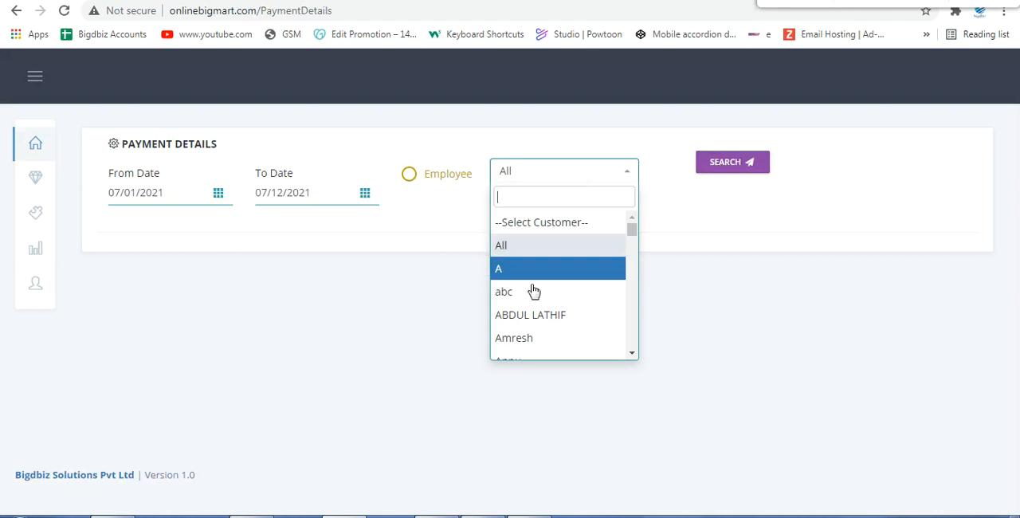
pyautogui.click(343, 239)
# Step: Look over the report and inventory page names and open the Expense Details page
pyautogui.moveTo(38, 251)
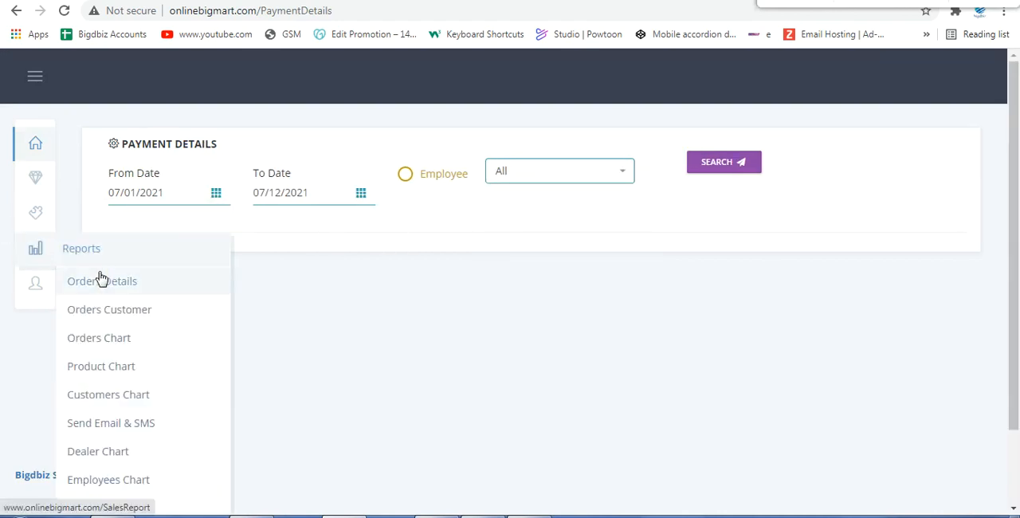
pyautogui.moveTo(36, 212)
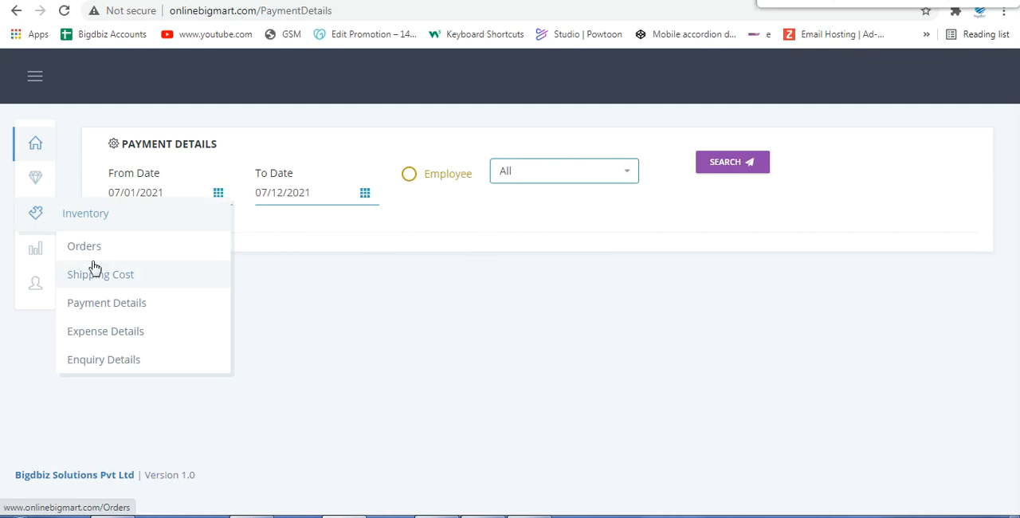
pyautogui.click(96, 339)
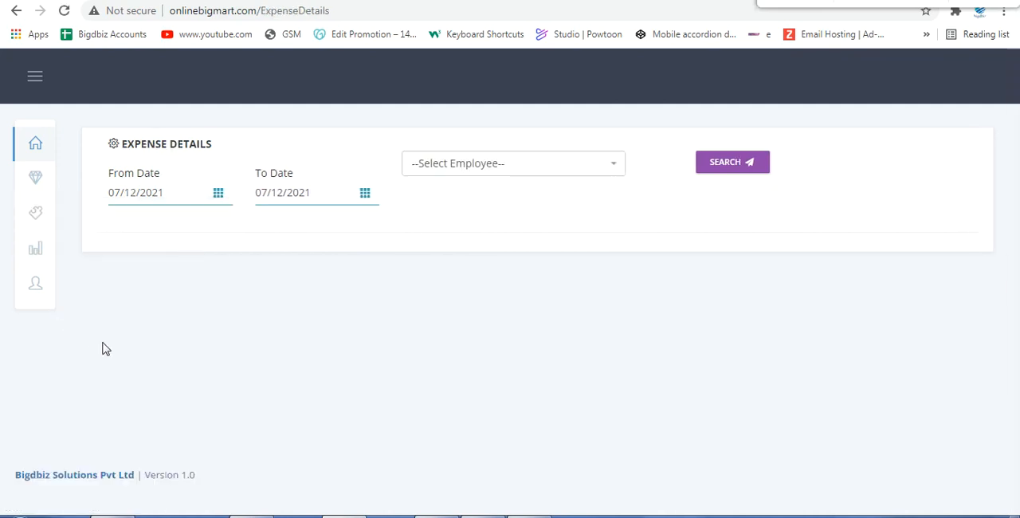
# Step: Open the Orders Details report and set its From Date to 07/01/2021
pyautogui.moveTo(20, 225)
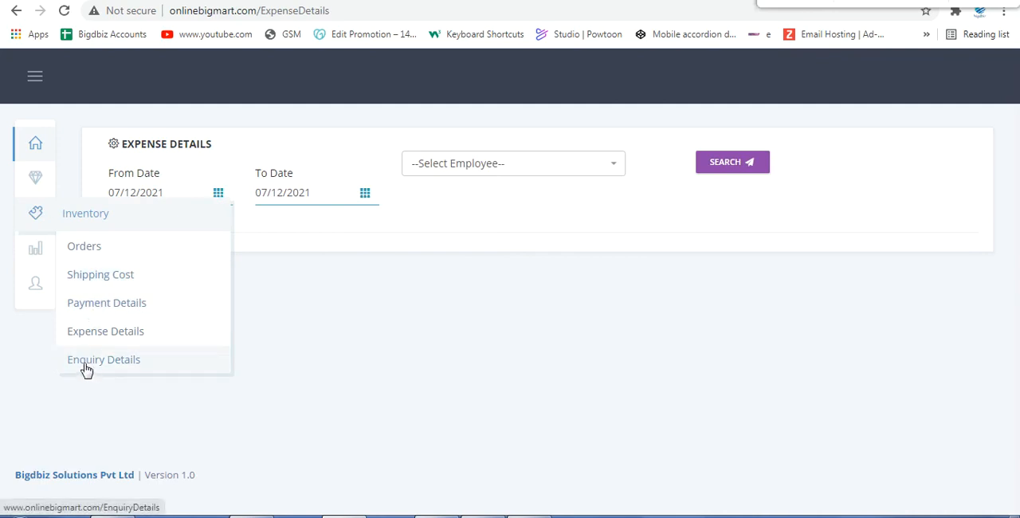
pyautogui.moveTo(35, 263)
pyautogui.click(90, 292)
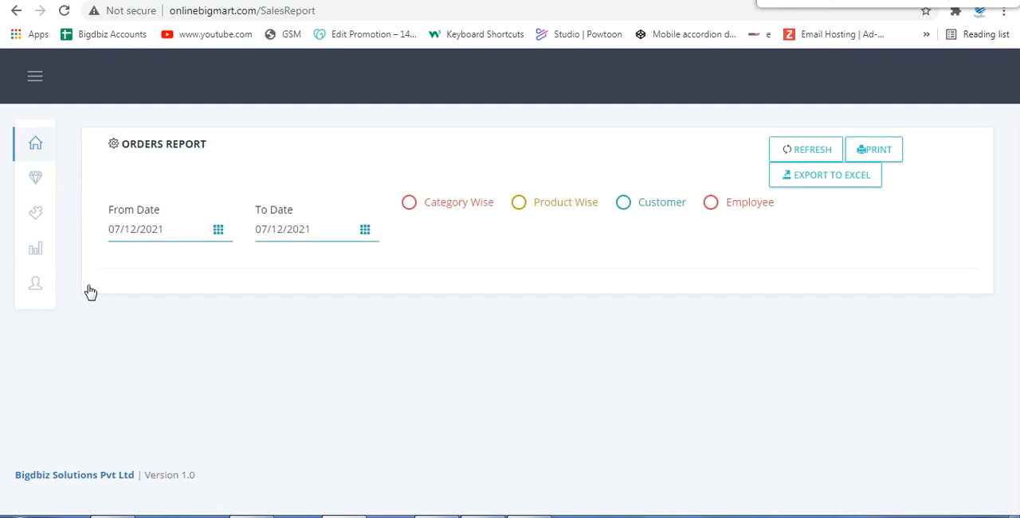
pyautogui.click(217, 229)
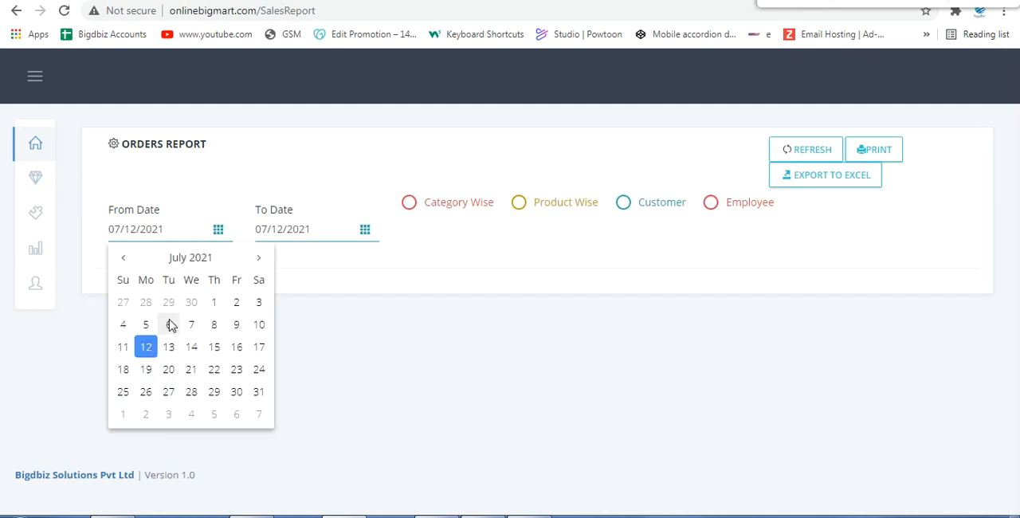
pyautogui.click(215, 303)
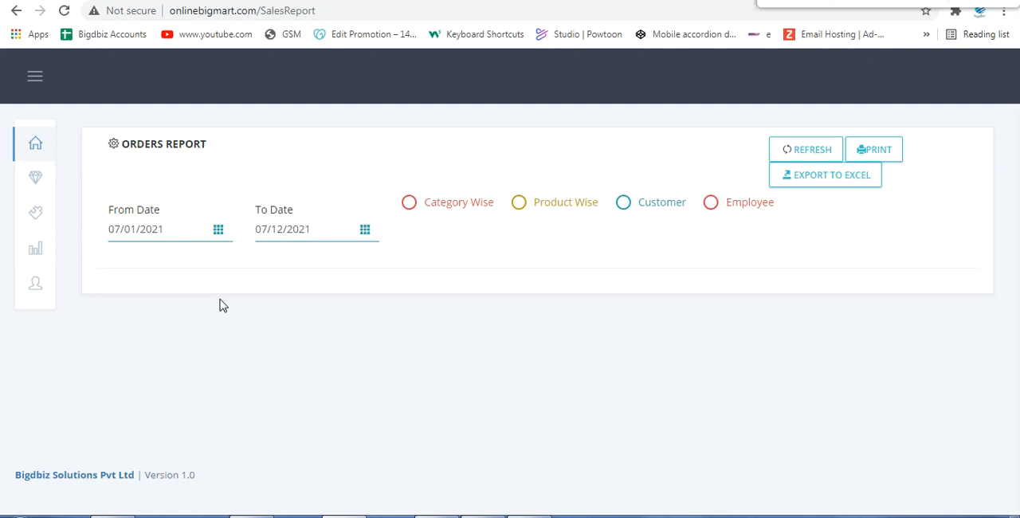
# Step: Show the orders report category wise and examine the grand totals of the categories
pyautogui.click(408, 209)
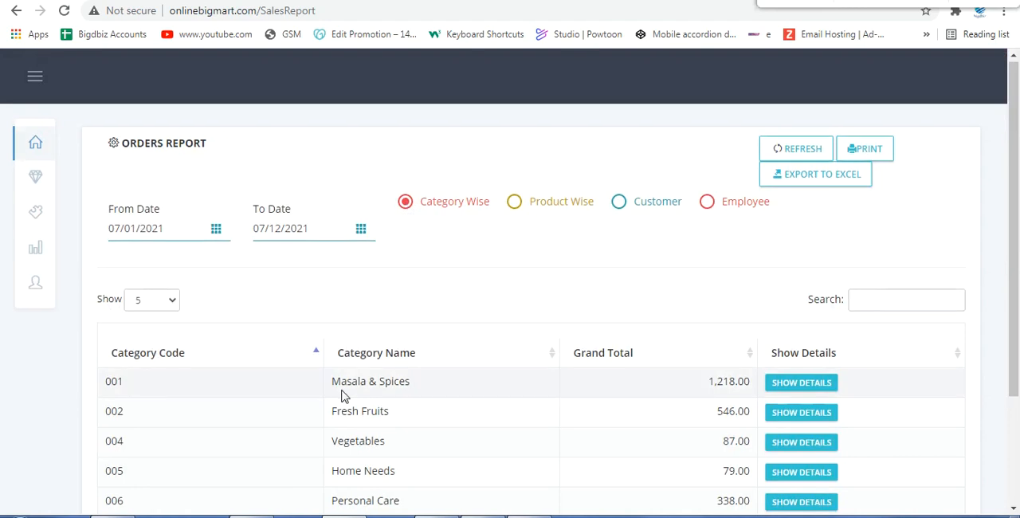
pyautogui.scroll(-1, 342, 394)
pyautogui.moveTo(699, 311); pyautogui.dragTo(751, 304)
pyautogui.moveTo(702, 461); pyautogui.dragTo(763, 457)
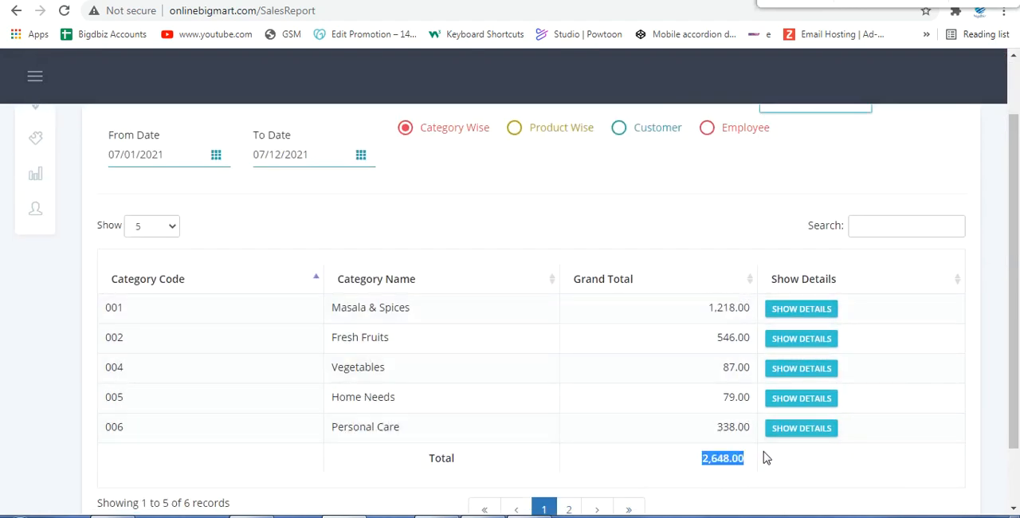
pyautogui.click(662, 460)
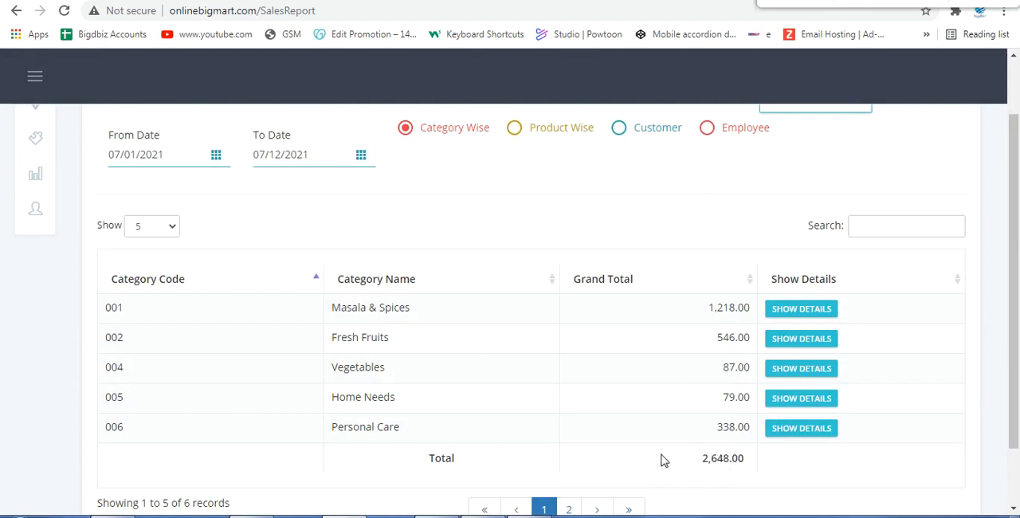
# Step: View the order details of the Vegetables category and close them
pyautogui.click(787, 372)
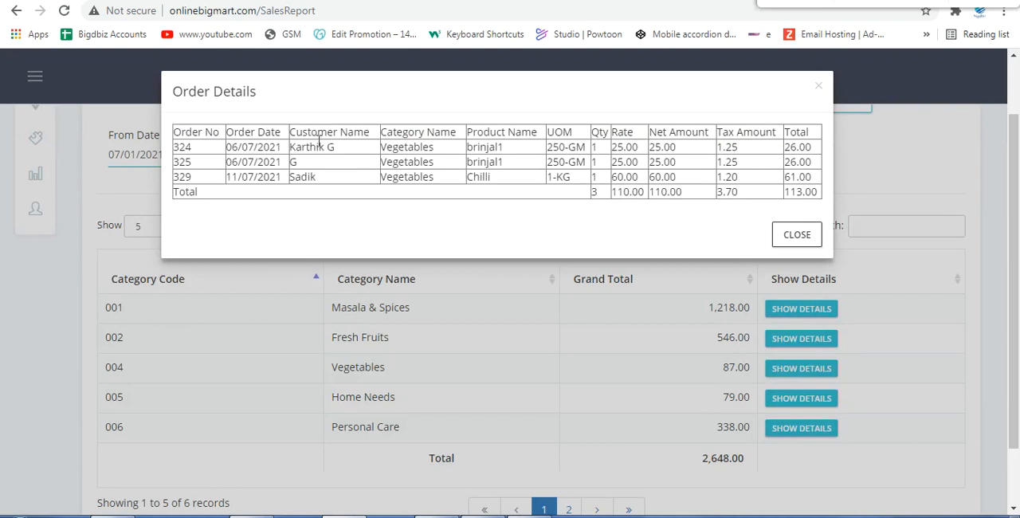
pyautogui.moveTo(301, 151); pyautogui.dragTo(324, 149)
pyautogui.click(390, 148)
pyautogui.click(783, 235)
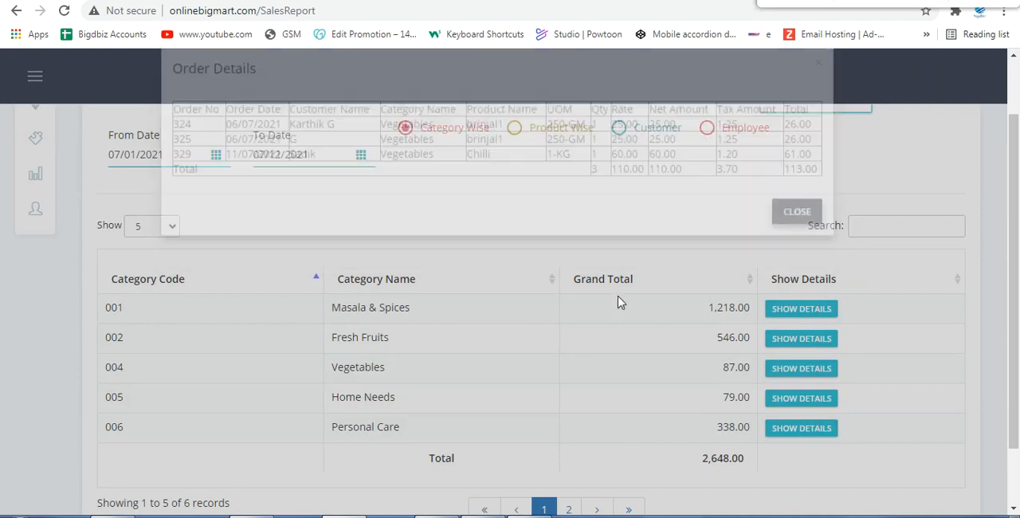
# Step: View the order details of the Personal Care and Masala & Spices categories, closing each one
pyautogui.click(799, 428)
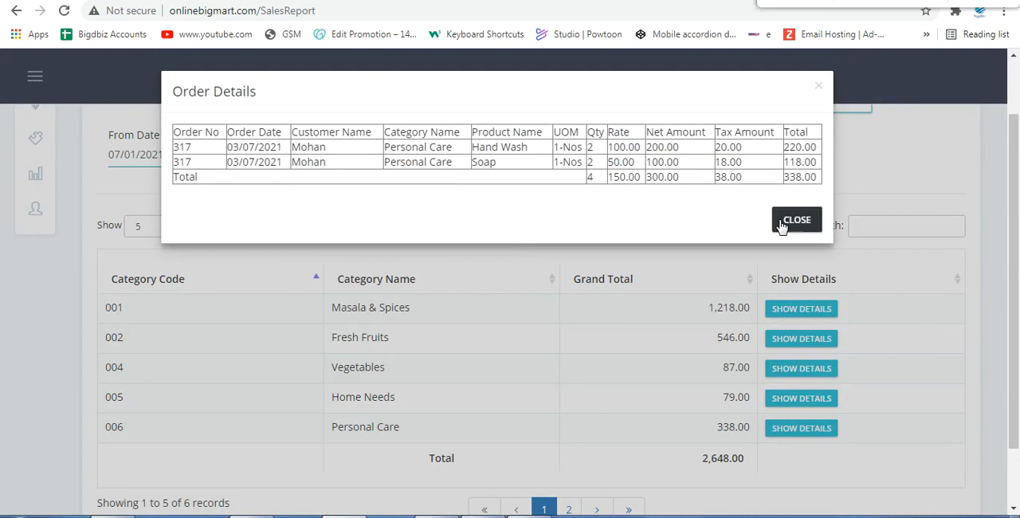
pyautogui.click(794, 219)
pyautogui.click(801, 311)
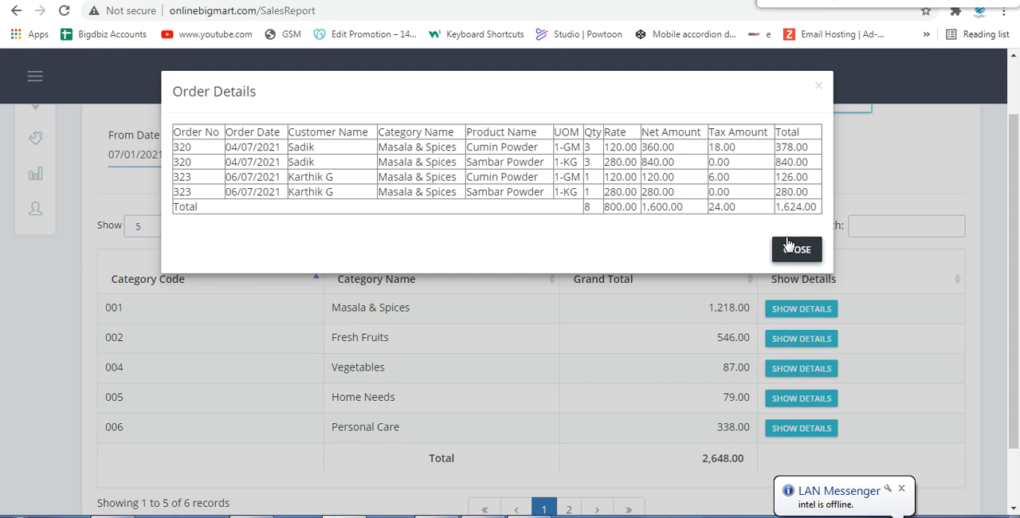
pyautogui.click(788, 244)
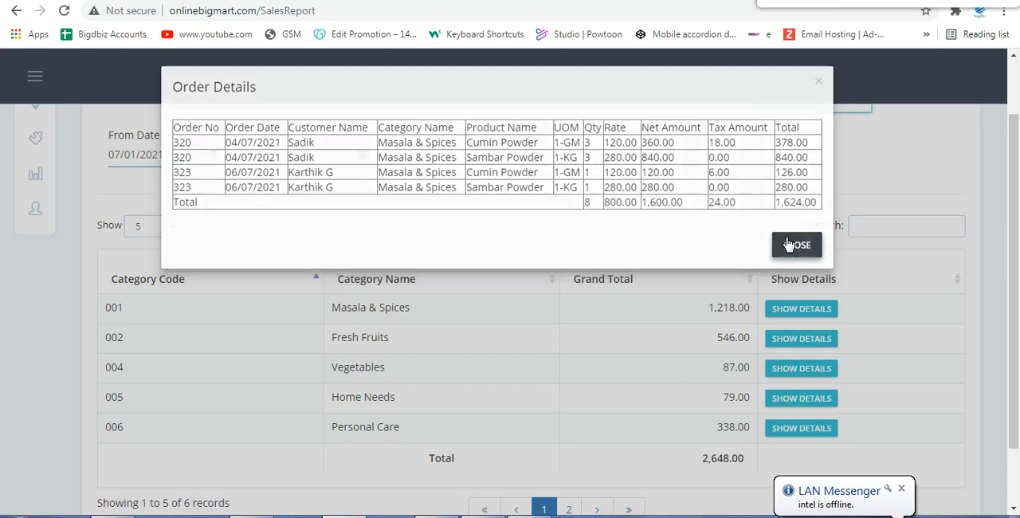
# Step: Show the orders report product wise, view the order details of Cumin Powder and close them
pyautogui.click(514, 130)
pyautogui.scroll(-1, 630, 397)
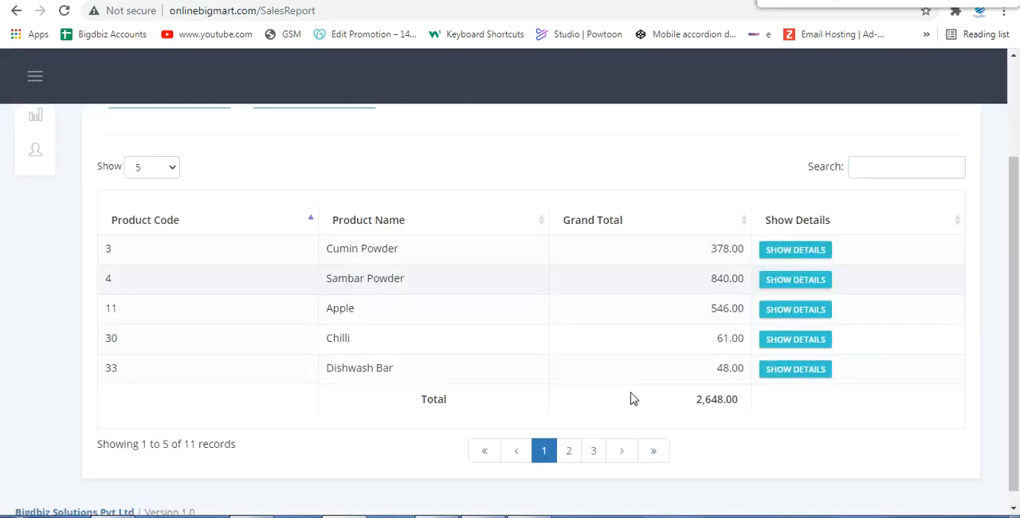
pyautogui.scroll(-1, 629, 397)
pyautogui.click(776, 236)
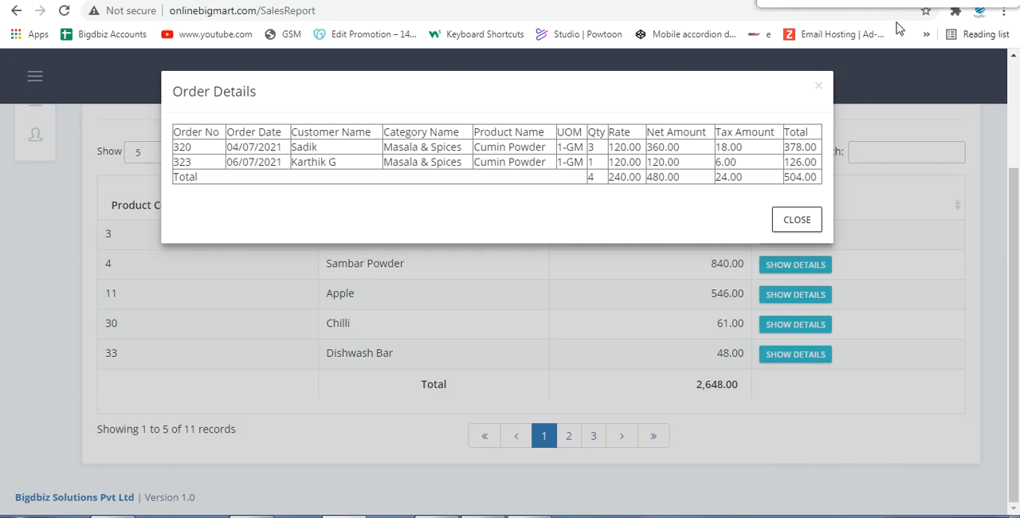
pyautogui.click(819, 86)
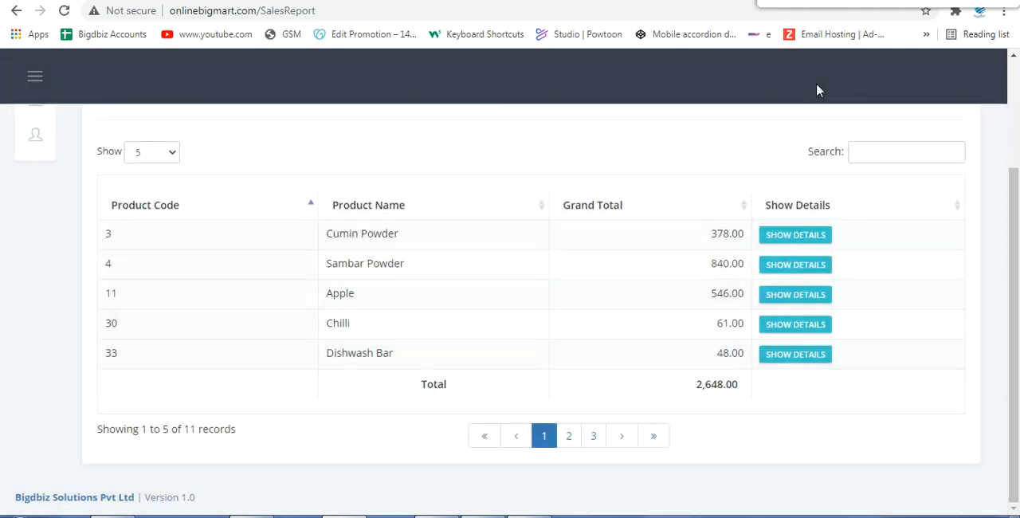
pyautogui.scroll(2, 677, 247)
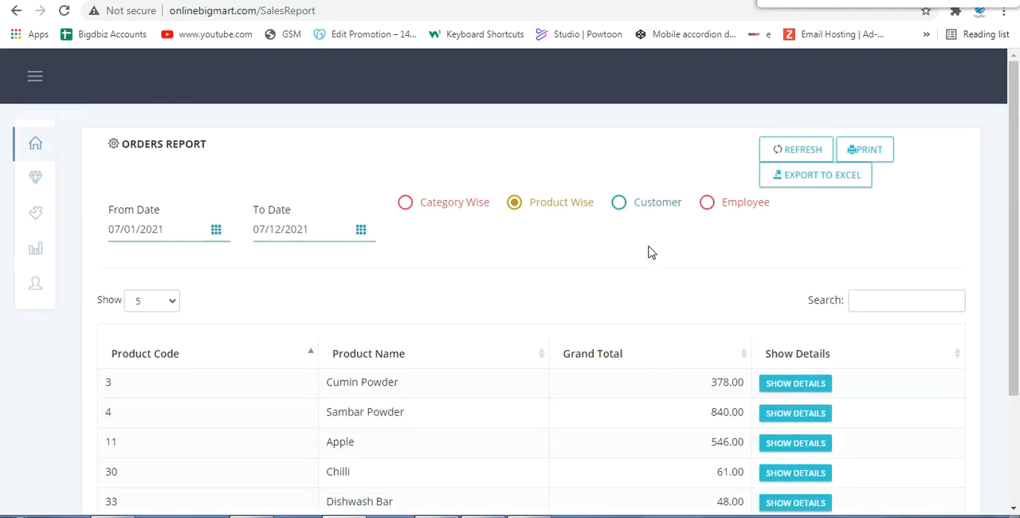
# Step: Switch the orders report to Customer, choose All customers and examine the listed orders and totals
pyautogui.click(622, 203)
pyautogui.click(633, 210)
pyautogui.scroll(-1, 655, 354)
pyautogui.click(656, 353)
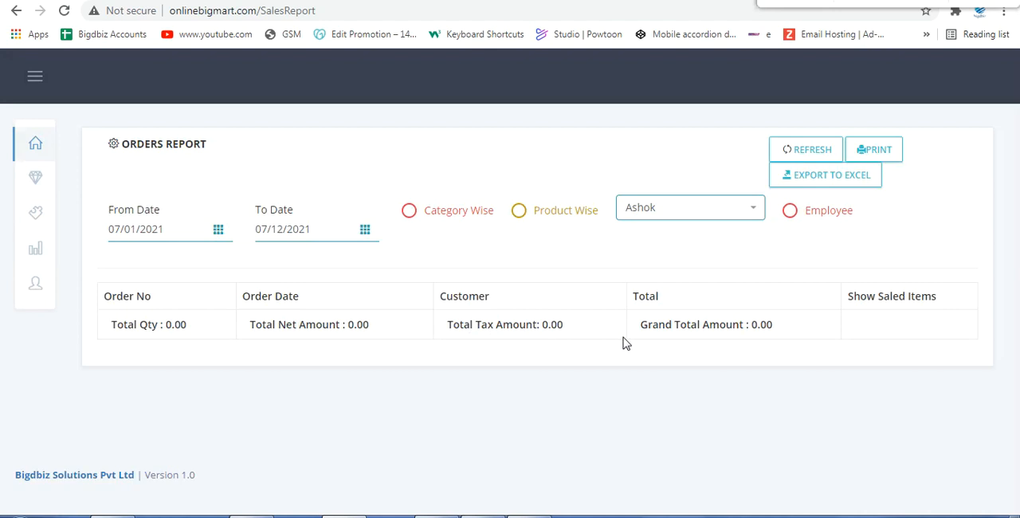
pyautogui.click(750, 210)
pyautogui.scroll(2, 695, 274)
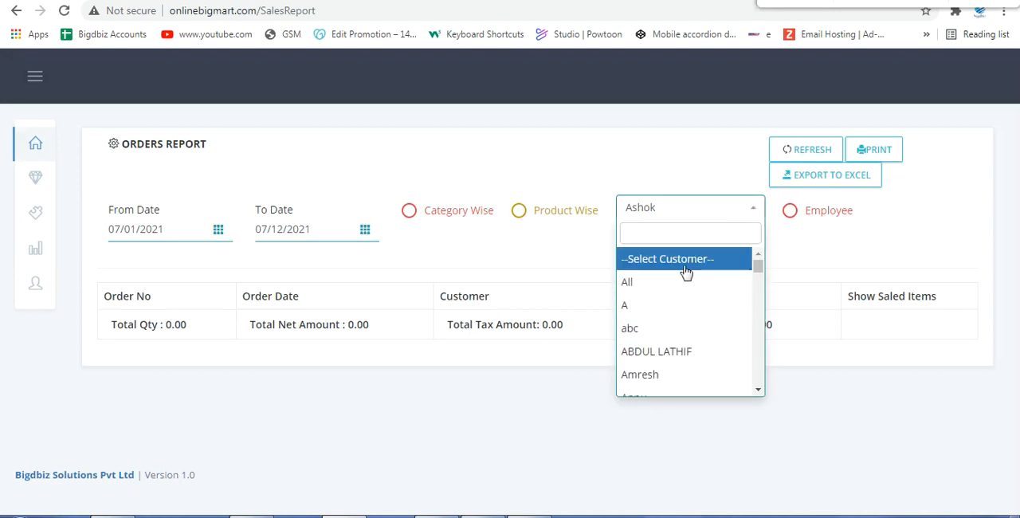
pyautogui.click(645, 290)
pyautogui.scroll(-2, 421, 410)
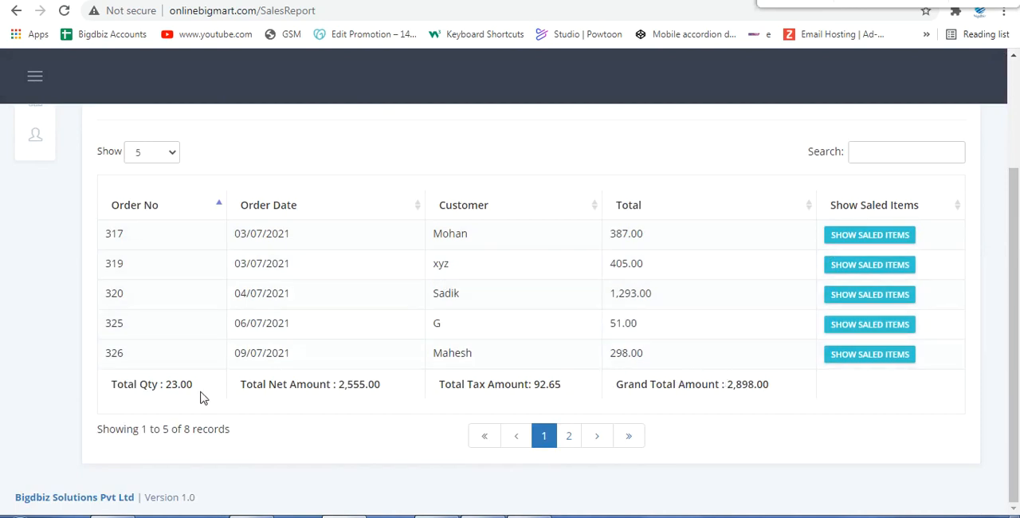
pyautogui.scroll(2, 212, 385)
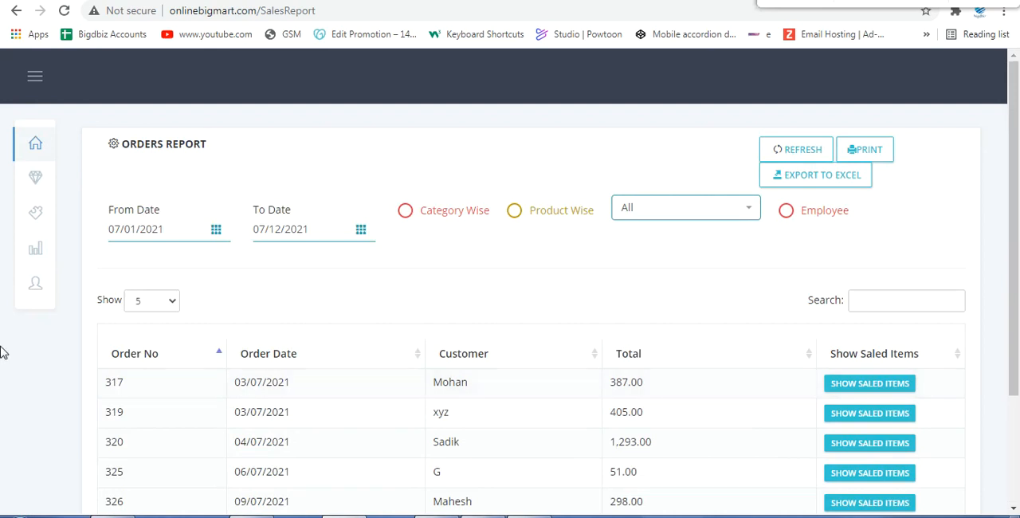
# Step: Open the Orders Customer report and run it for the default dates
pyautogui.moveTo(40, 249)
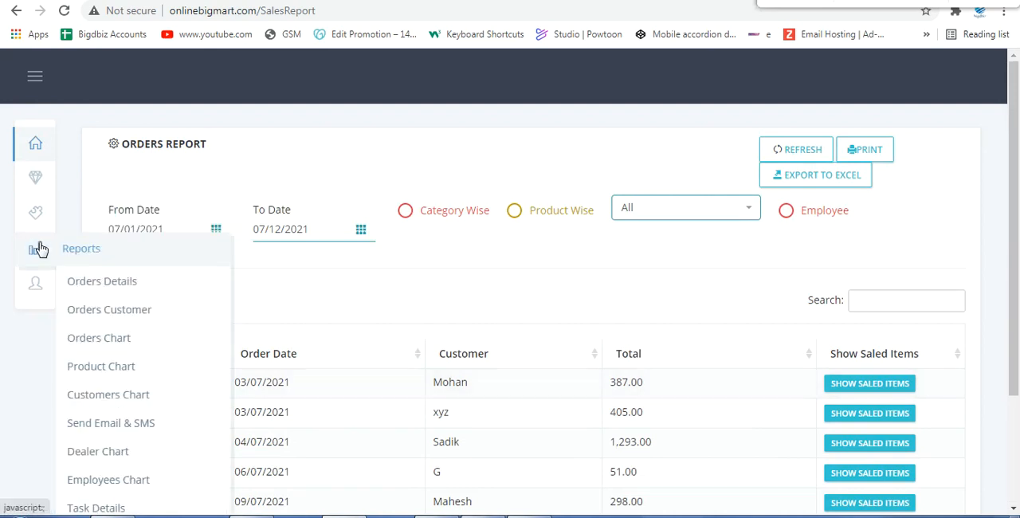
pyautogui.click(136, 318)
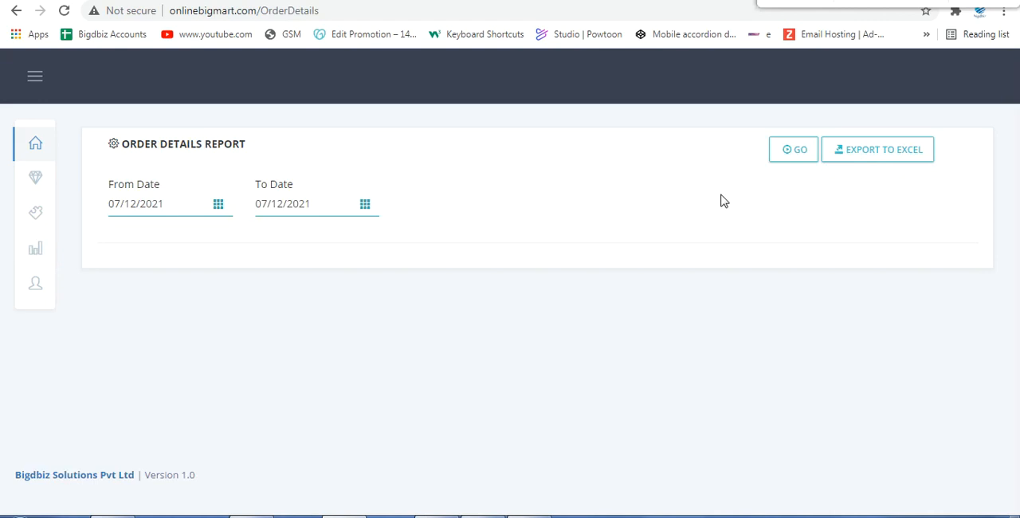
pyautogui.click(799, 157)
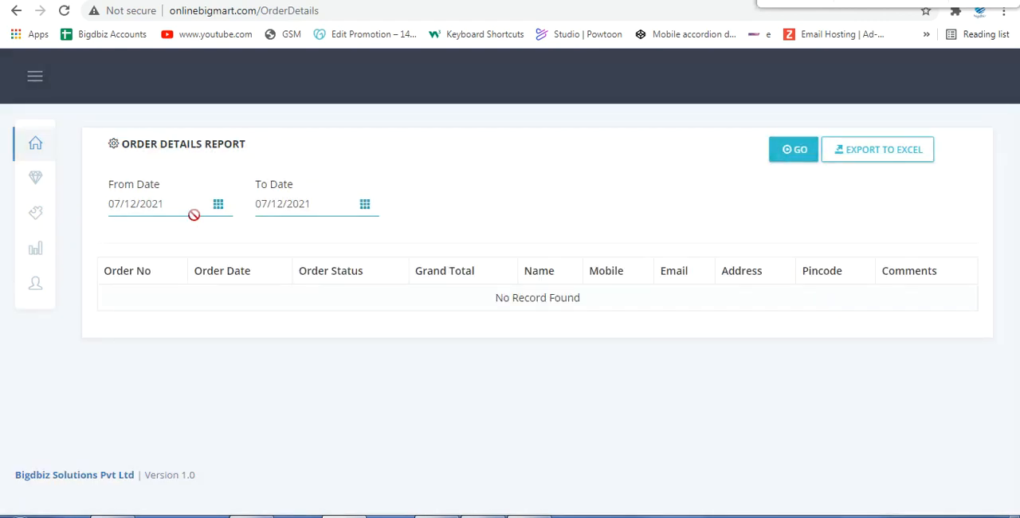
# Step: Set the order details report's From Date to 07/01/2021, run it again and examine the order and customer columns
pyautogui.click(218, 205)
pyautogui.click(214, 276)
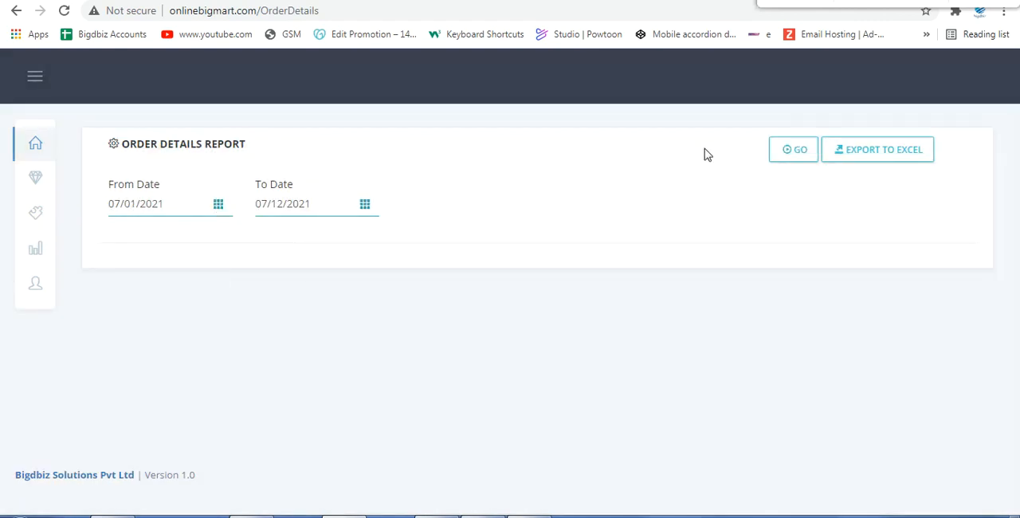
pyautogui.click(783, 156)
pyautogui.scroll(-3, 442, 387)
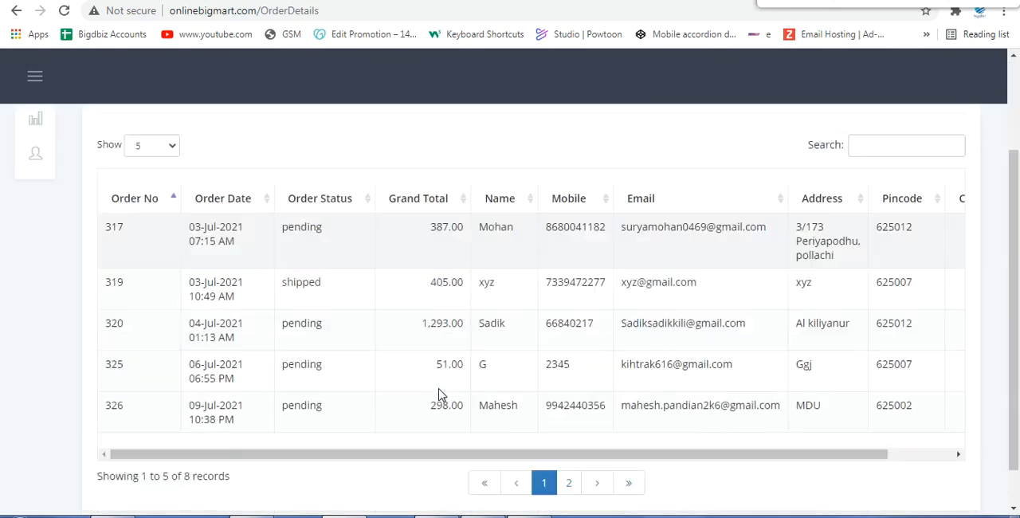
pyautogui.scroll(2, 447, 385)
pyautogui.scroll(-1, 605, 358)
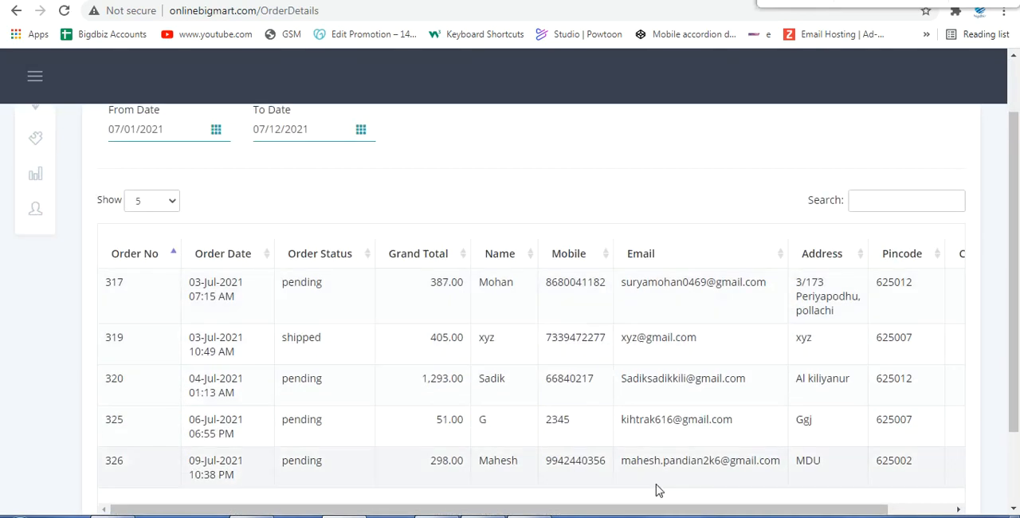
pyautogui.moveTo(741, 508); pyautogui.dragTo(705, 507)
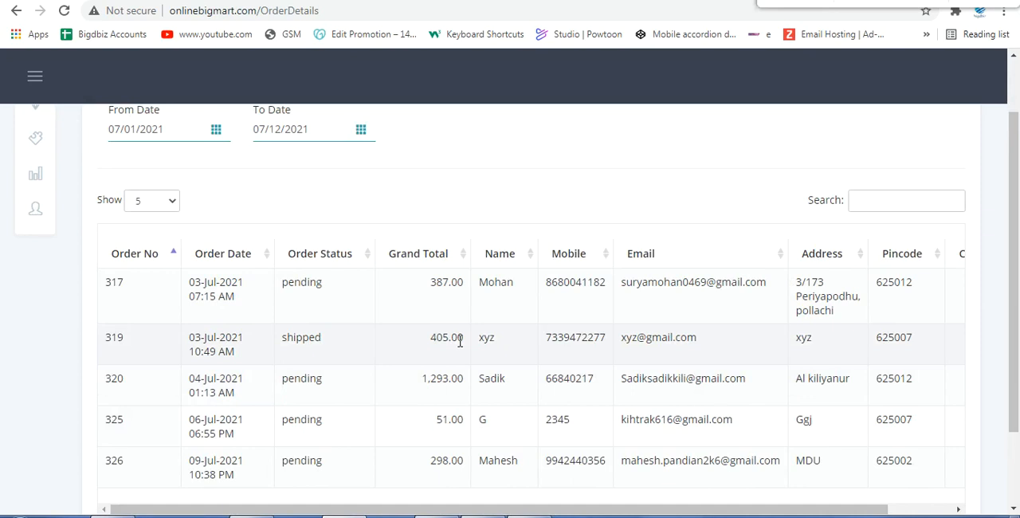
pyautogui.scroll(1, 210, 235)
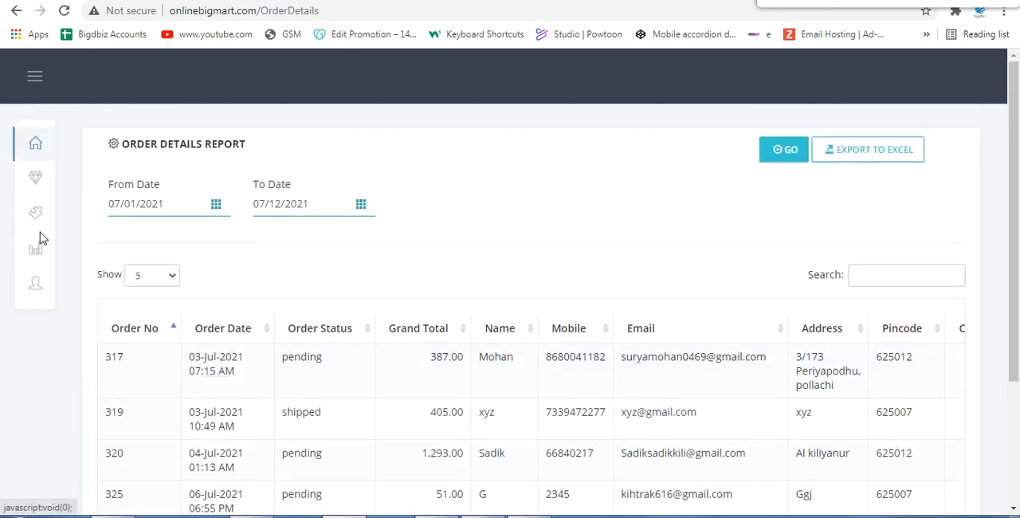
# Step: Open the Send Email & SMS page, dismiss the translation prompt and list All customers as recipients
pyautogui.moveTo(42, 251)
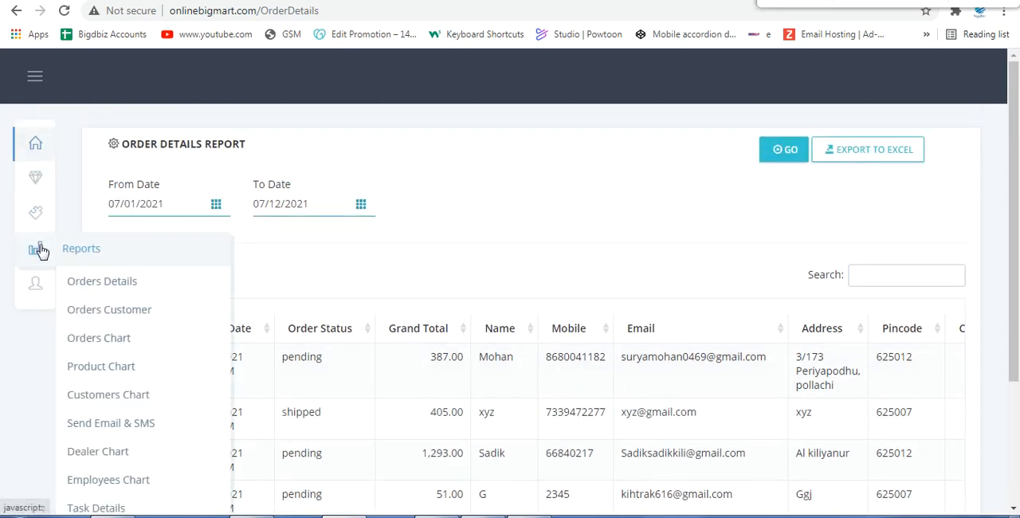
pyautogui.click(106, 427)
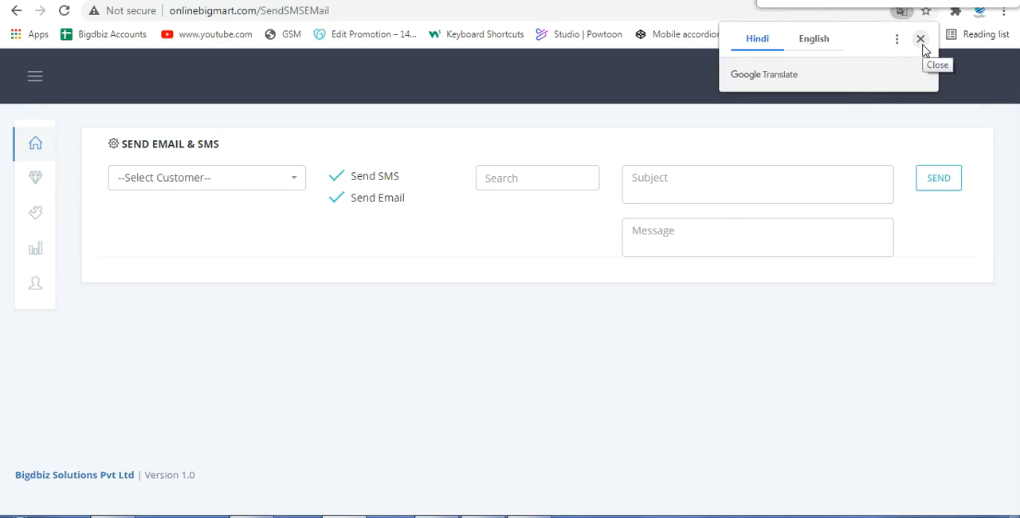
pyautogui.click(921, 39)
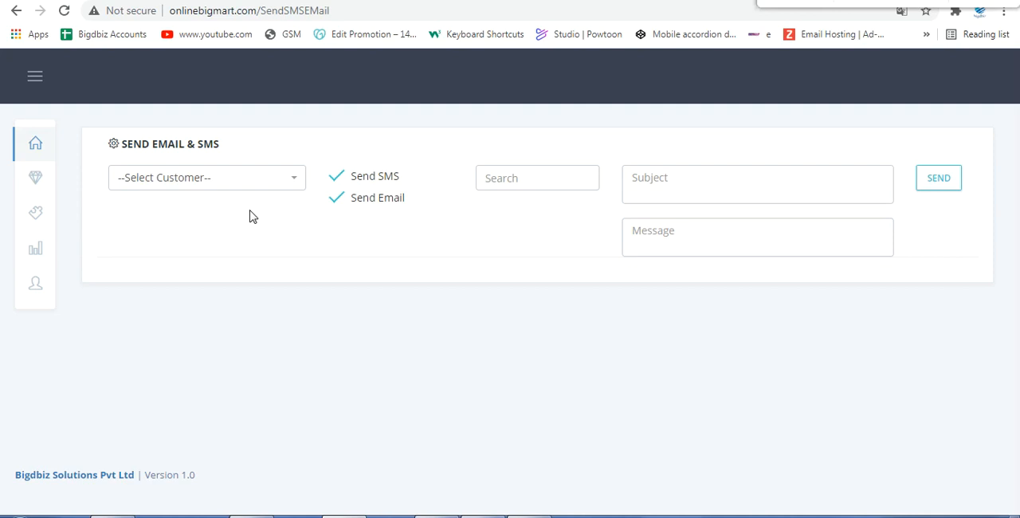
pyautogui.click(241, 177)
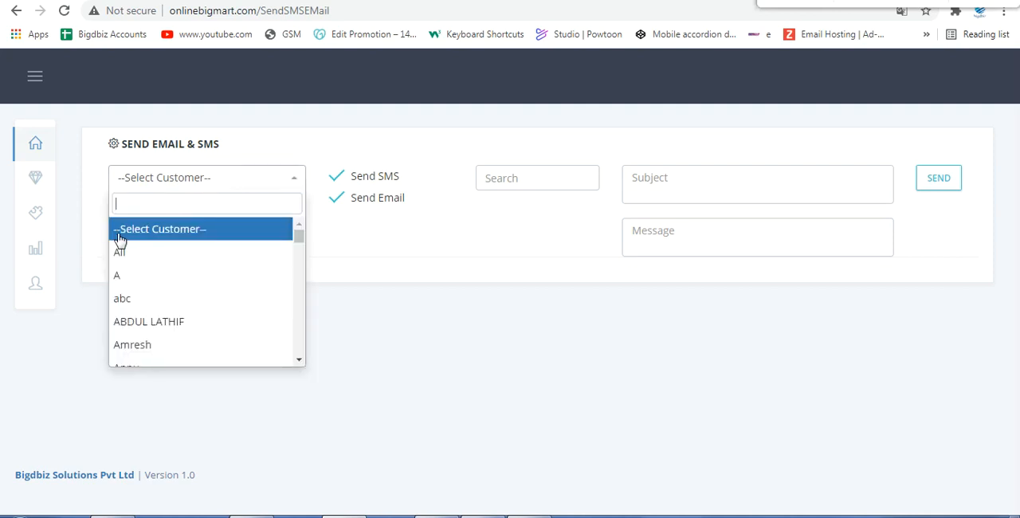
pyautogui.click(116, 260)
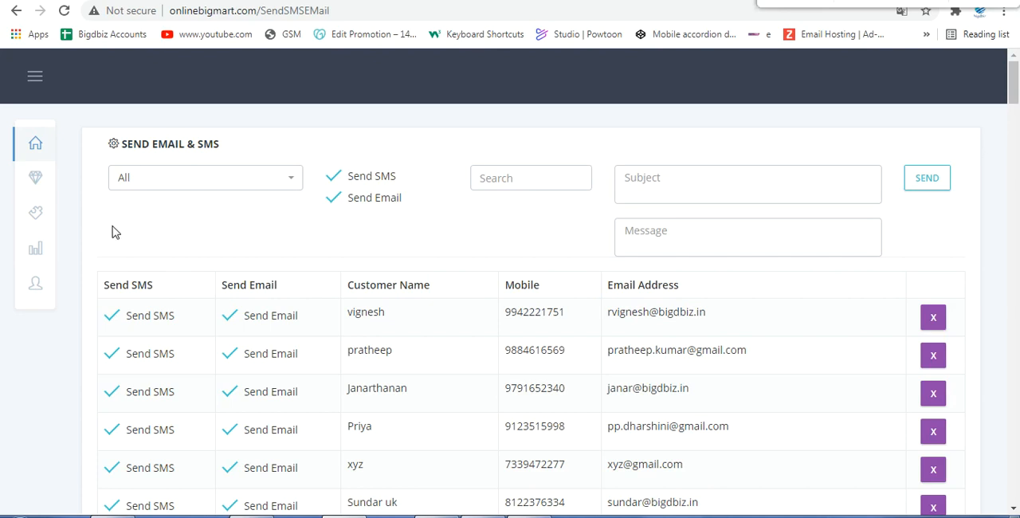
pyautogui.moveTo(39, 262)
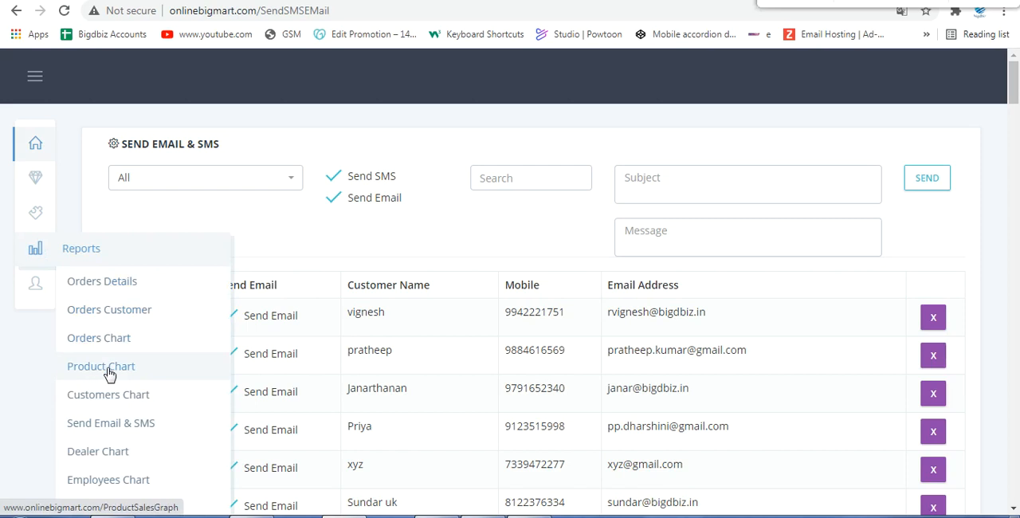
pyautogui.scroll(-1, 109, 366)
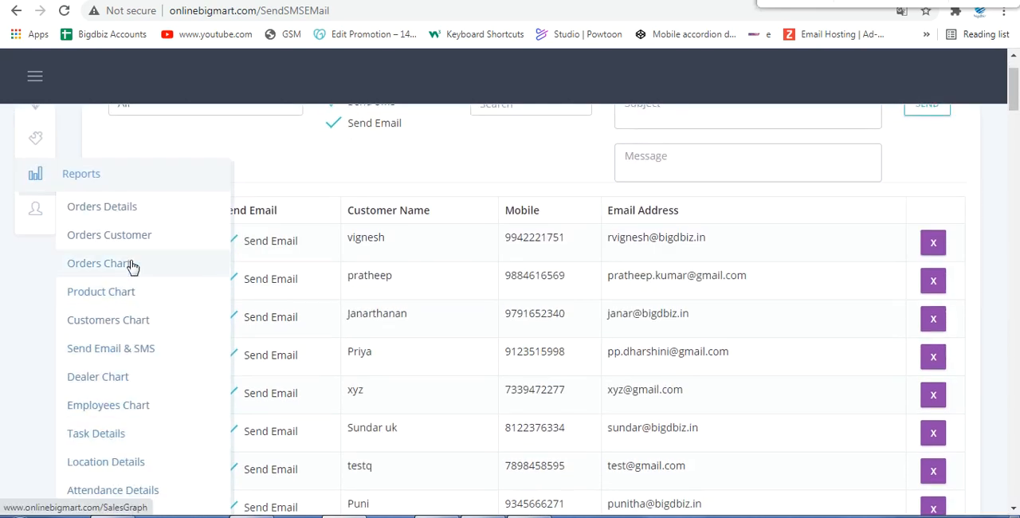
pyautogui.scroll(1, 558, 271)
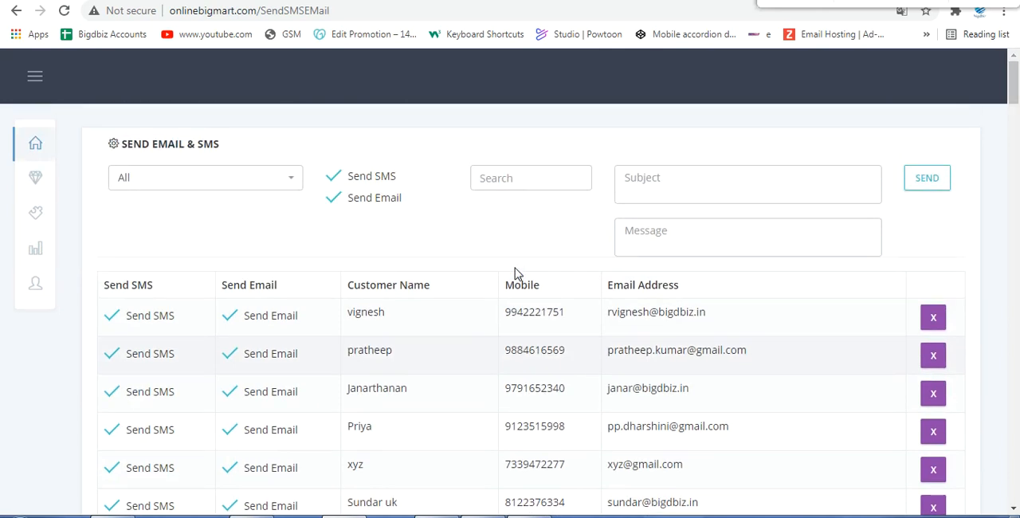
# Step: Open the Orders page and select the page name Orders in its web address
pyautogui.moveTo(41, 218)
pyautogui.click(82, 247)
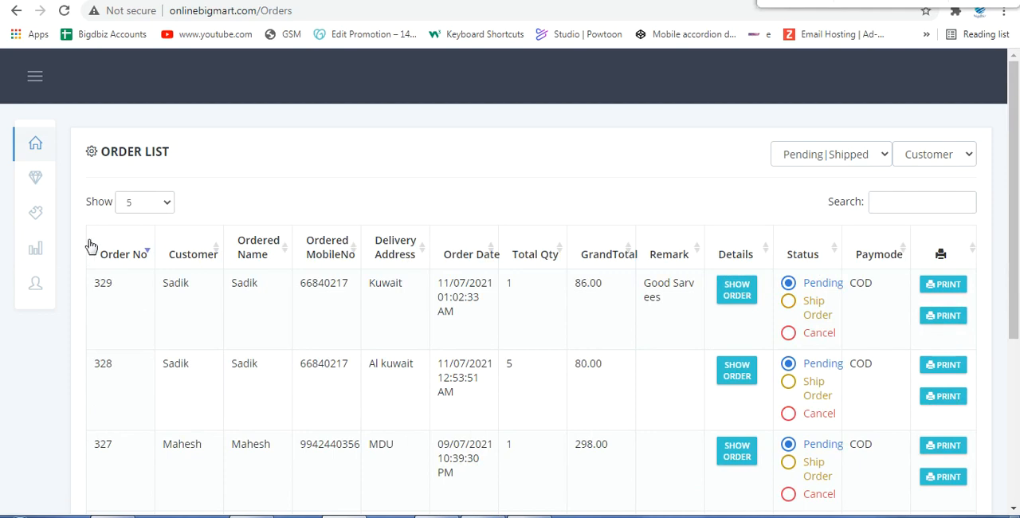
pyautogui.moveTo(262, 9); pyautogui.dragTo(299, 7)
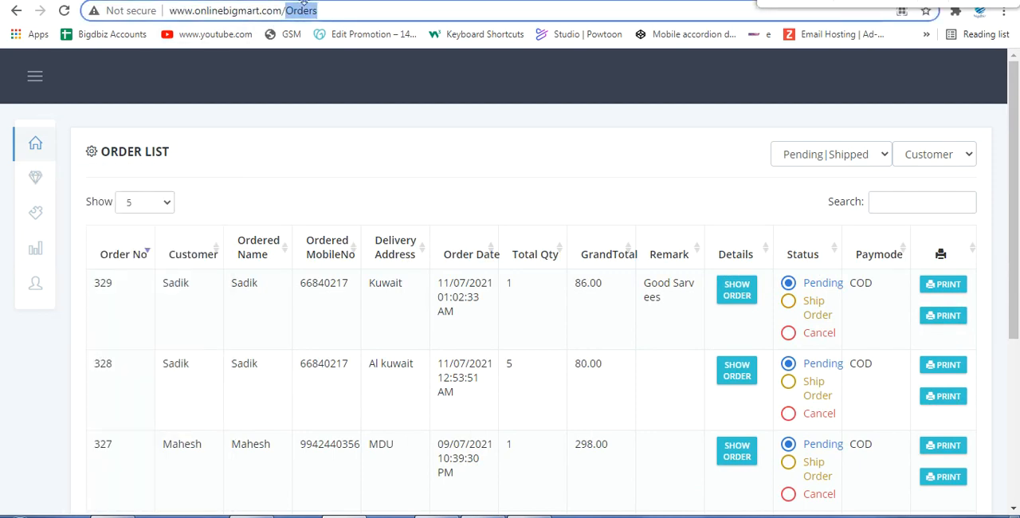